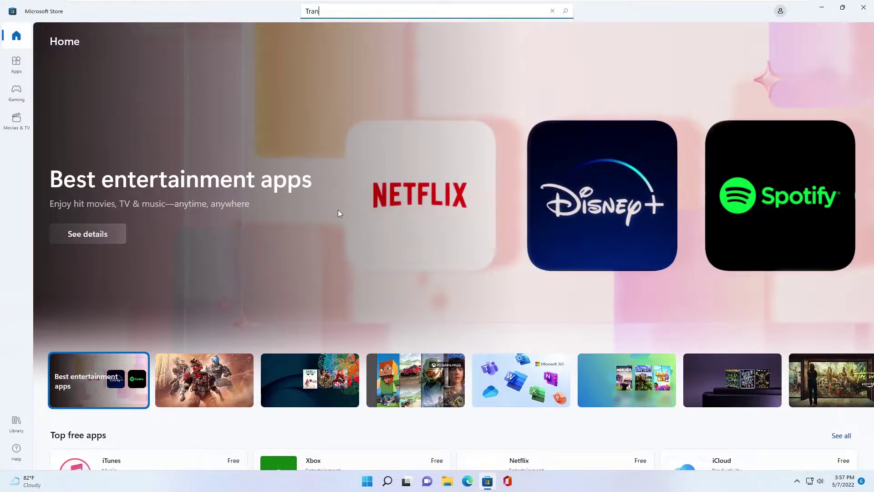
# Step: Open the TranslucentTB page from the store search suggestions, launch the installed app and accept its welcome dialog
pyautogui.click(320, 130)
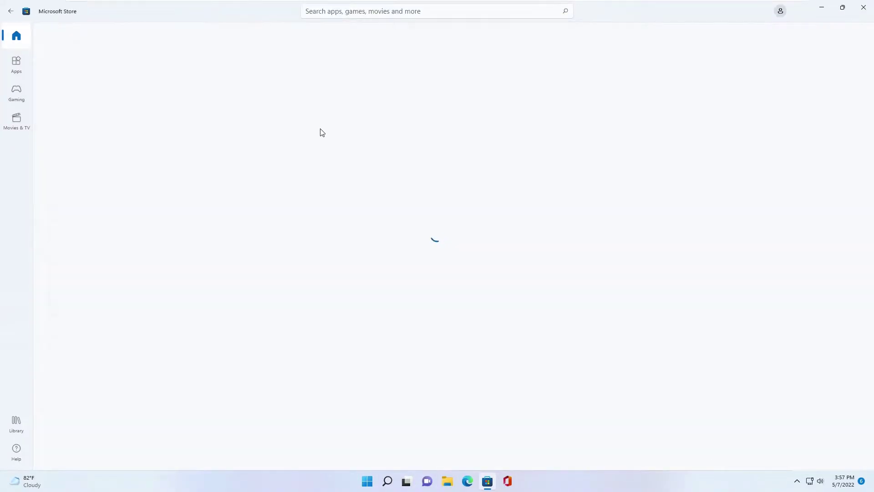
pyautogui.click(137, 201)
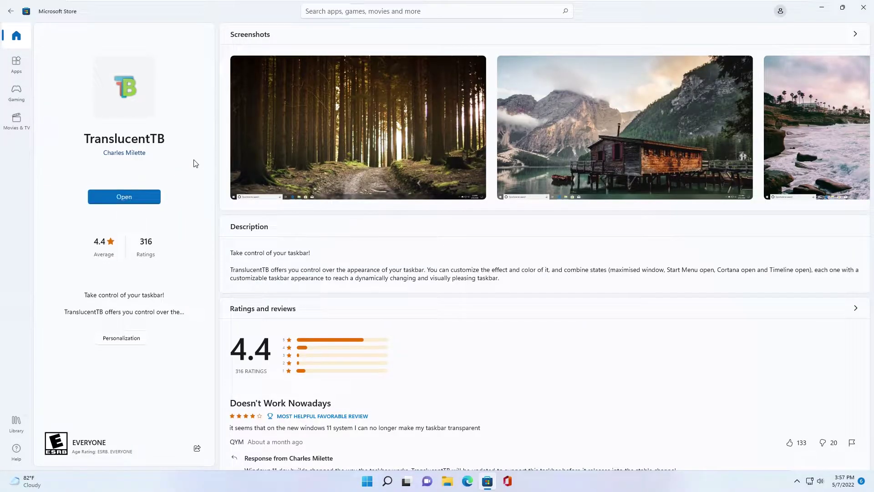
pyautogui.click(131, 202)
pyautogui.click(502, 335)
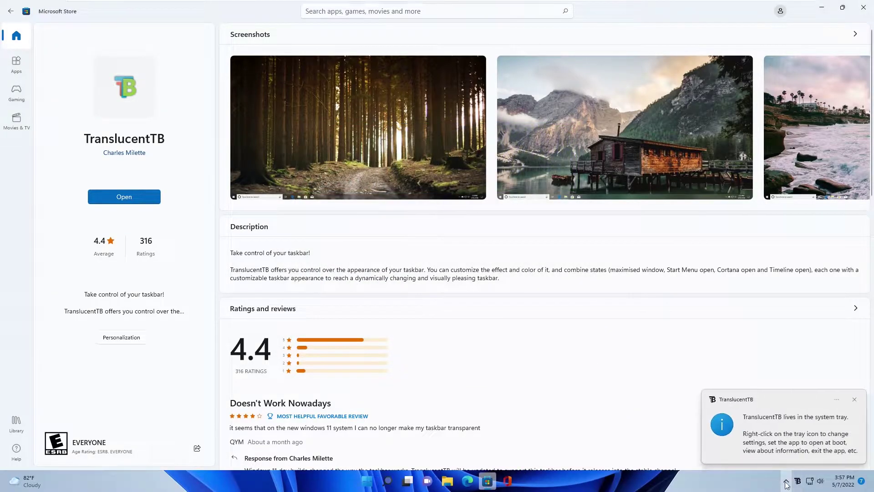
# Step: Dismiss the TranslucentTB notification and set the taskbar's Desktop appearance to Clear
pyautogui.click(854, 399)
pyautogui.click(786, 481)
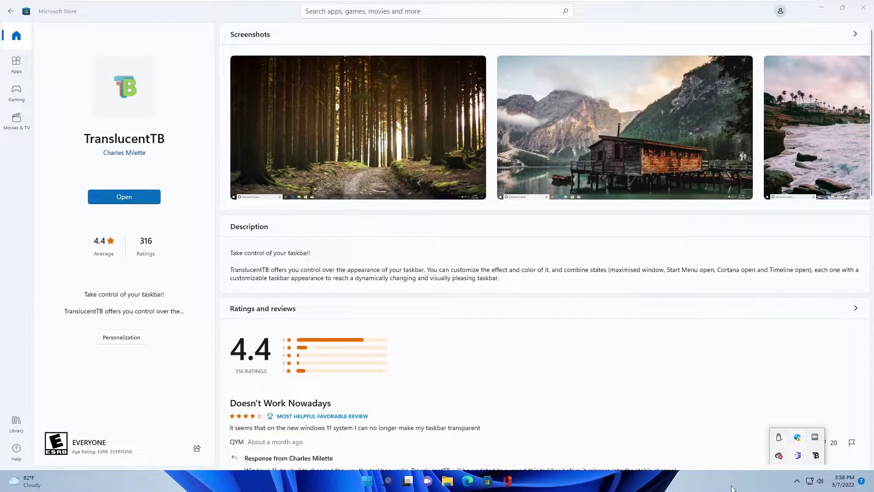
pyautogui.rightClick(817, 457)
pyautogui.moveTo(778, 333)
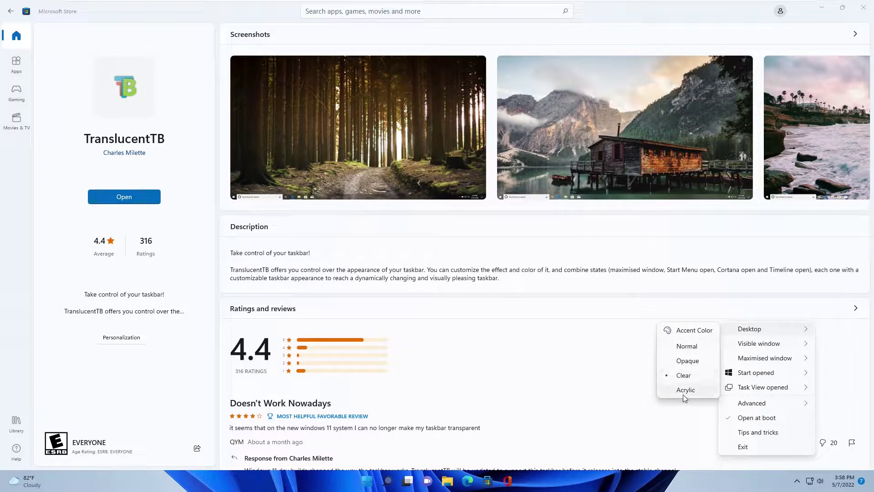
pyautogui.click(682, 378)
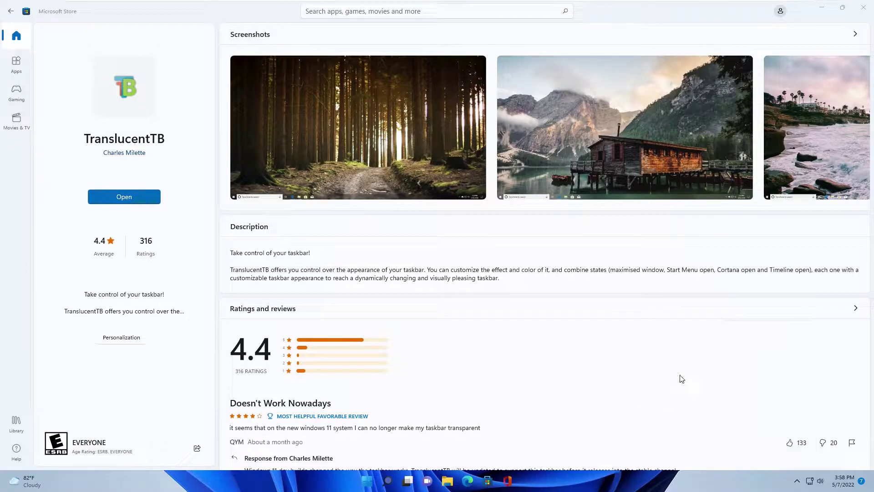
# Step: Find Lively Wallpaper in the Microsoft Store and get the app from its page
pyautogui.click(488, 480)
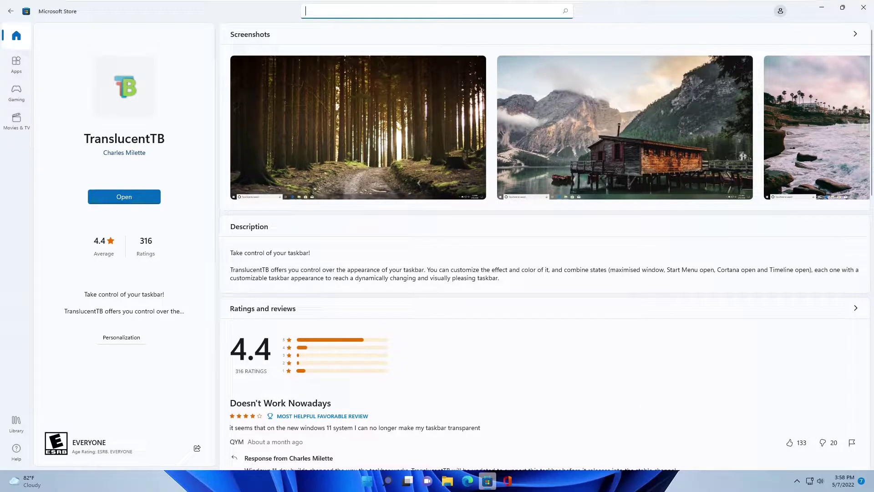
pyautogui.write('lively wall')
pyautogui.click(338, 113)
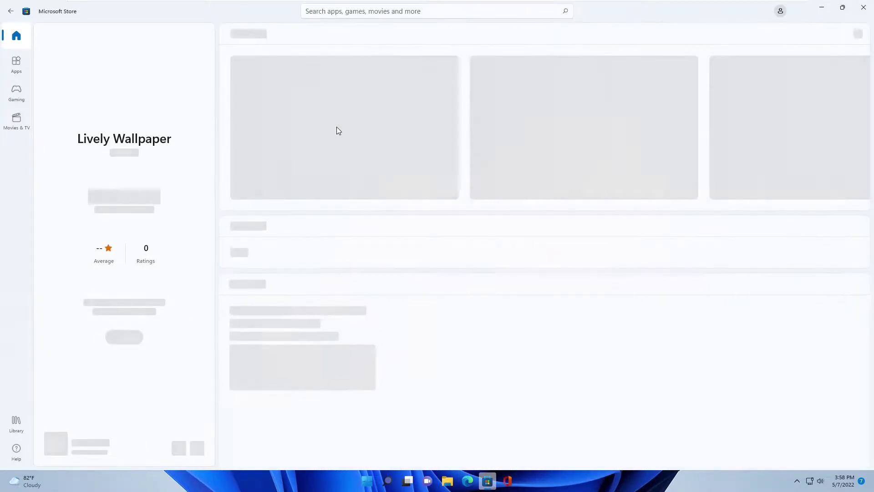
pyautogui.click(155, 195)
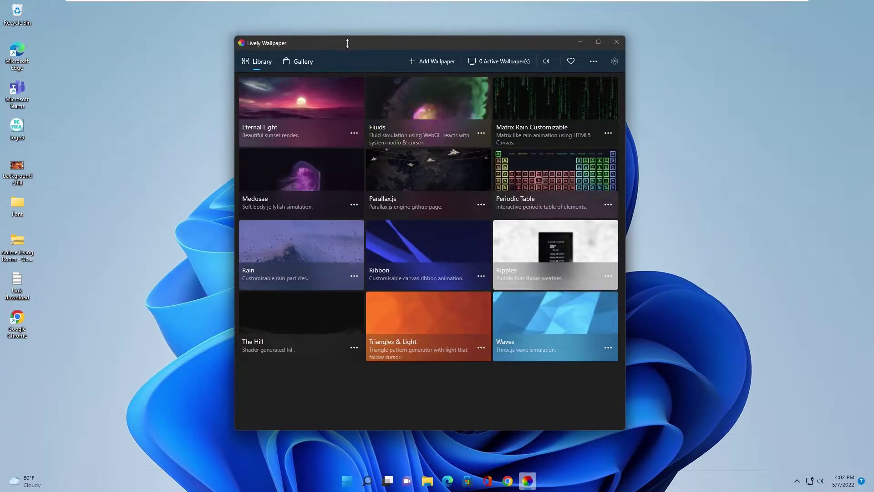
# Step: Add the Anime Living Room - Ocean zip from the Desktop to Lively Wallpaper, apply it as wallpaper and close the window
pyautogui.moveTo(361, 41); pyautogui.dragTo(353, 40)
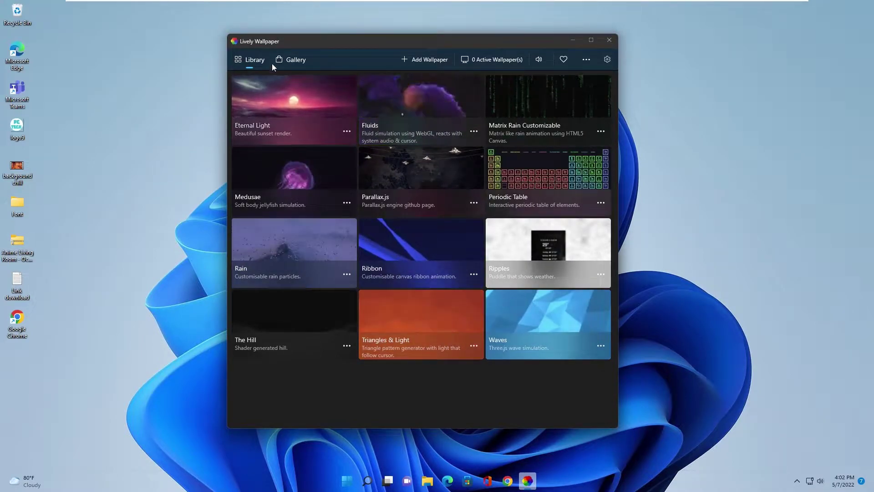
pyautogui.moveTo(339, 37); pyautogui.dragTo(373, 39)
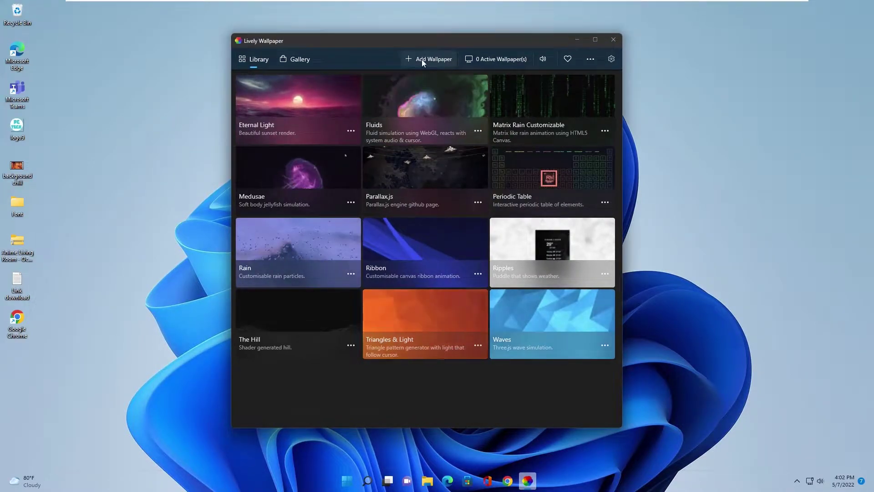
pyautogui.click(422, 59)
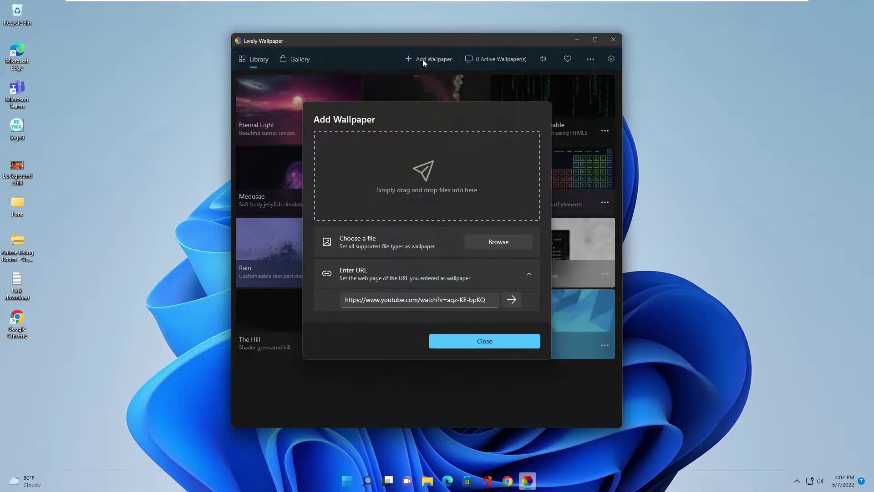
pyautogui.click(495, 245)
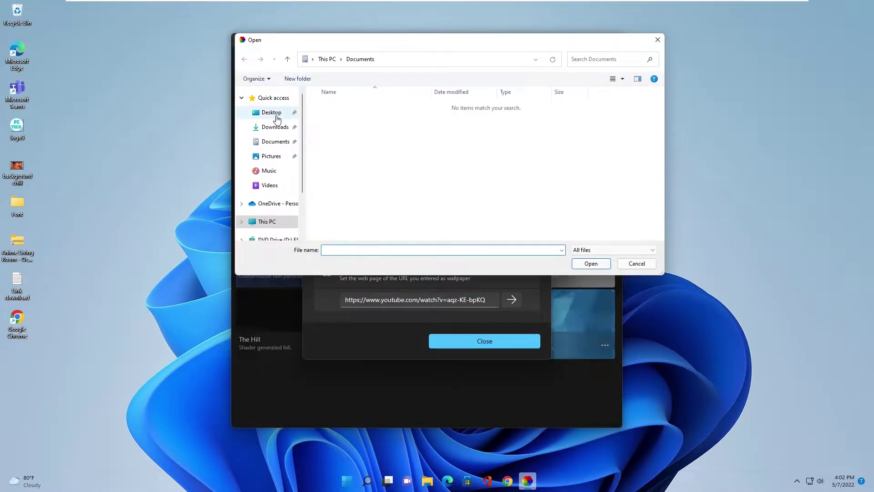
pyautogui.click(276, 115)
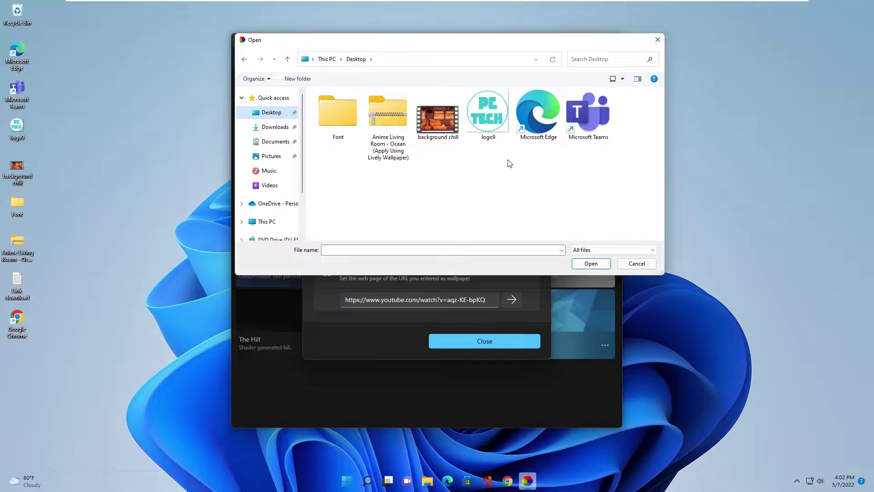
pyautogui.doubleClick(387, 123)
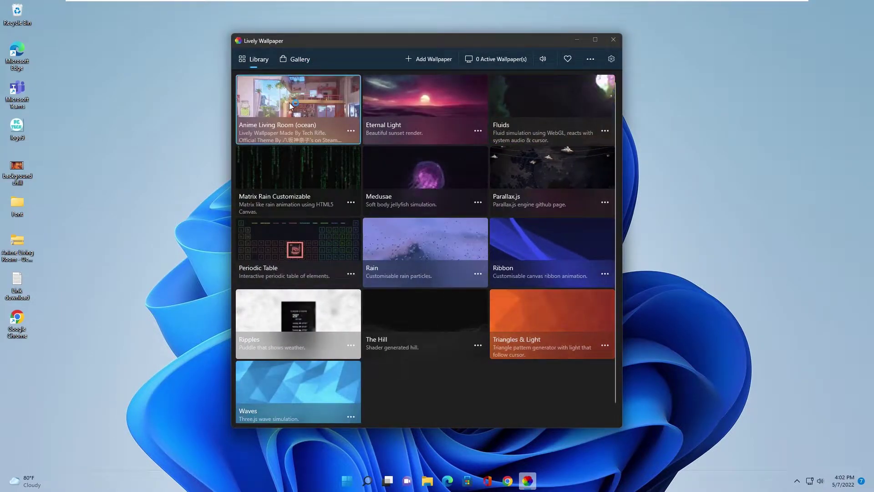
pyautogui.click(289, 102)
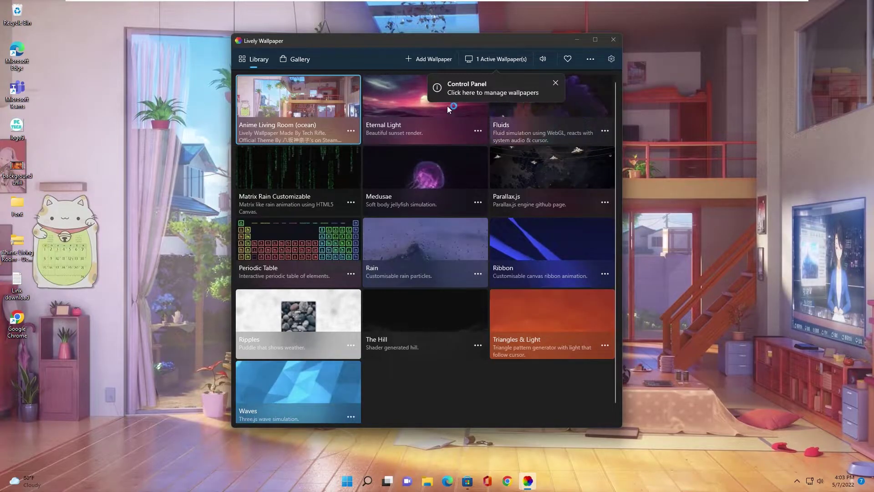
pyautogui.click(614, 39)
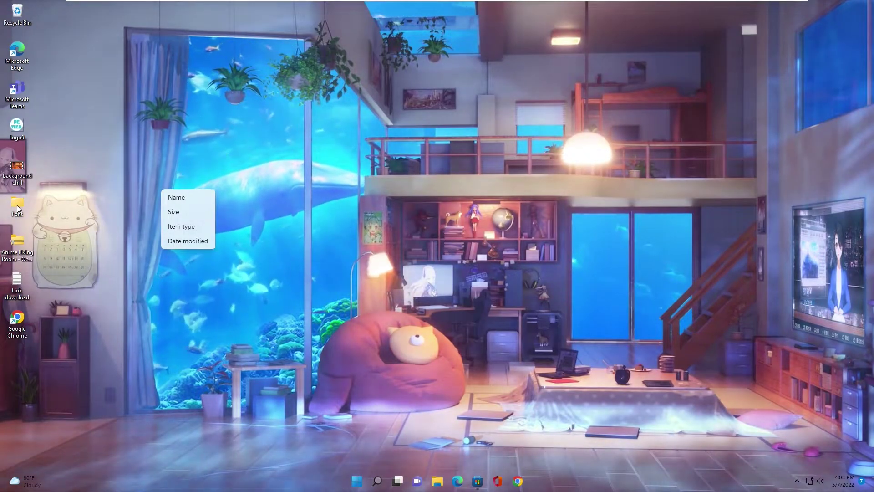
# Step: Install the Prime-Light and Prime-Regular fonts from the desktop's Font folder, then close the folder
pyautogui.doubleClick(18, 207)
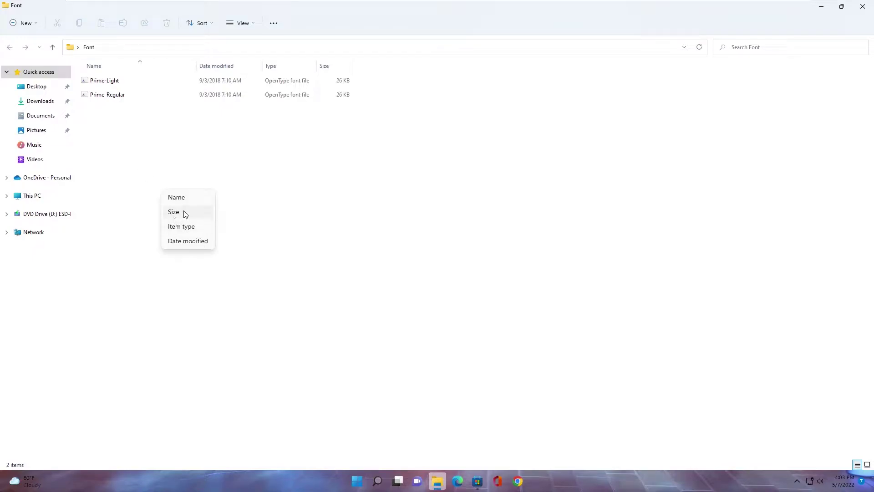
pyautogui.click(179, 198)
pyautogui.moveTo(121, 107); pyautogui.dragTo(105, 81)
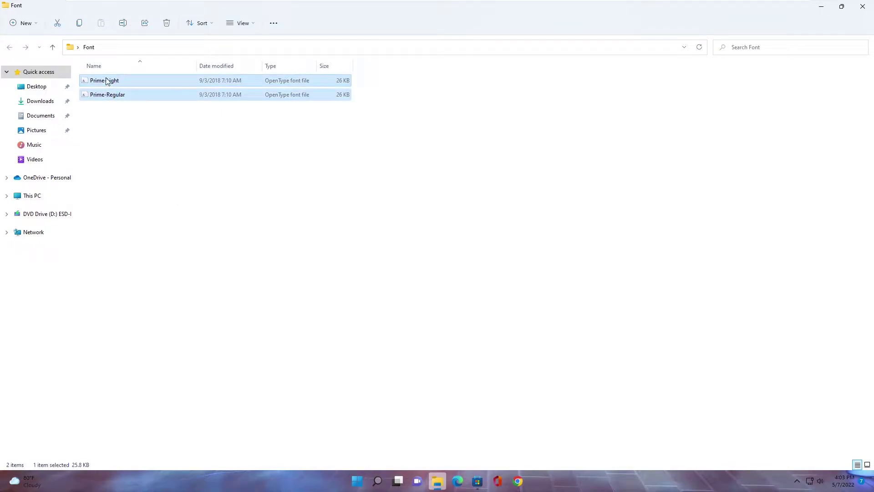
pyautogui.rightClick(105, 81)
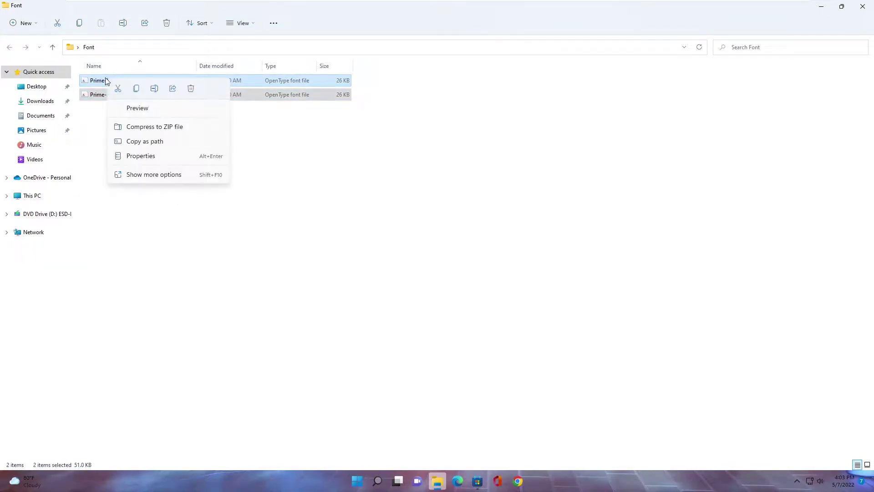
pyautogui.click(142, 179)
pyautogui.click(153, 216)
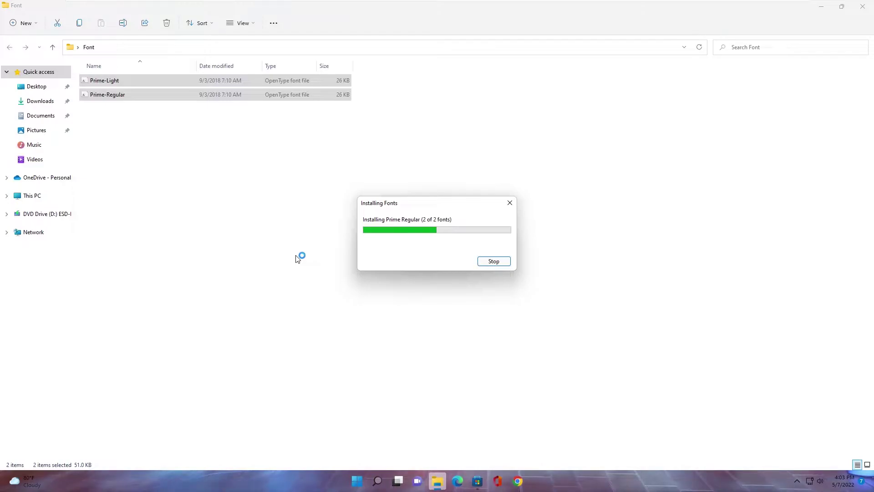
pyautogui.click(863, 7)
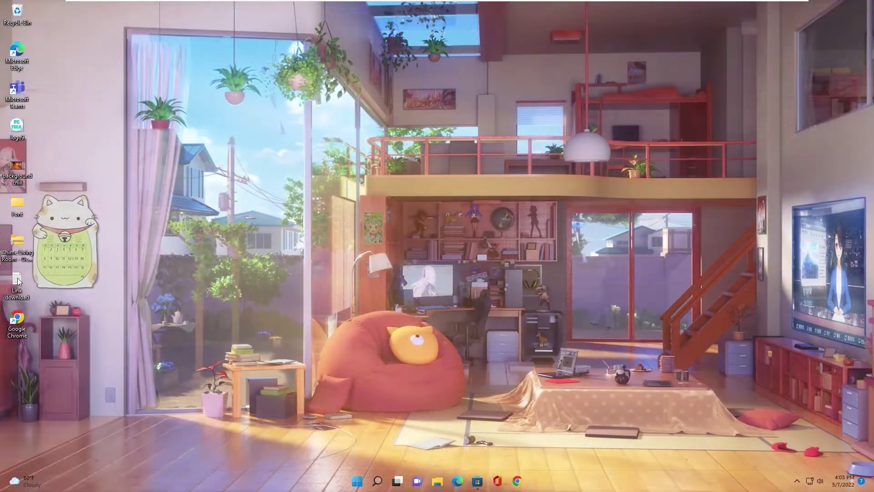
# Step: Open the Link download note, switch to Chrome, and download and launch the Rainmeter 4.5.13 installer from rainmeter.net
pyautogui.doubleClick(17, 284)
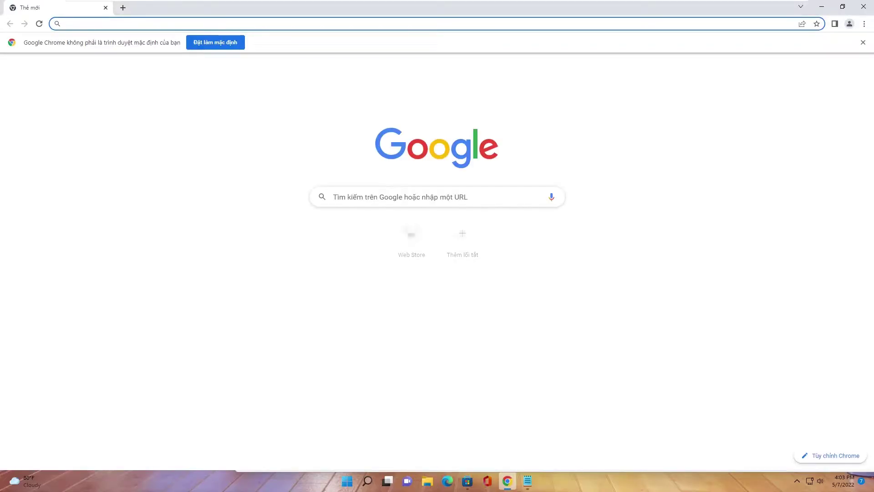
pyautogui.write('rain')
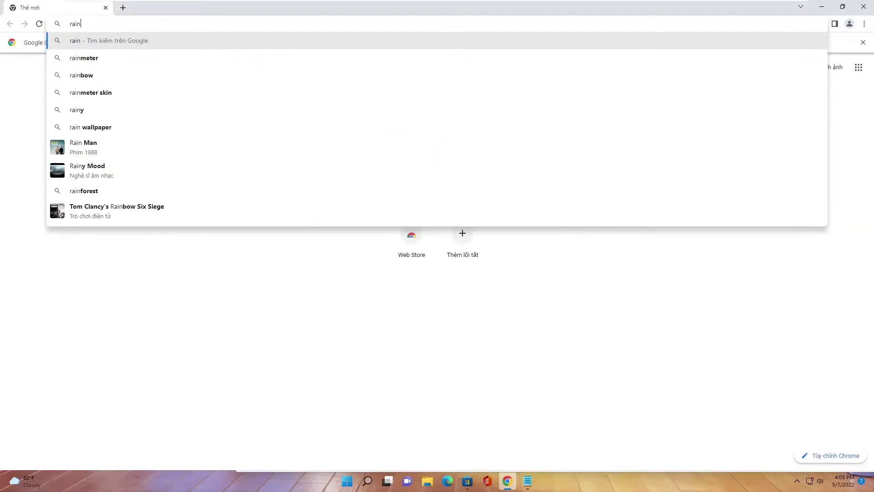
pyautogui.press('Return')
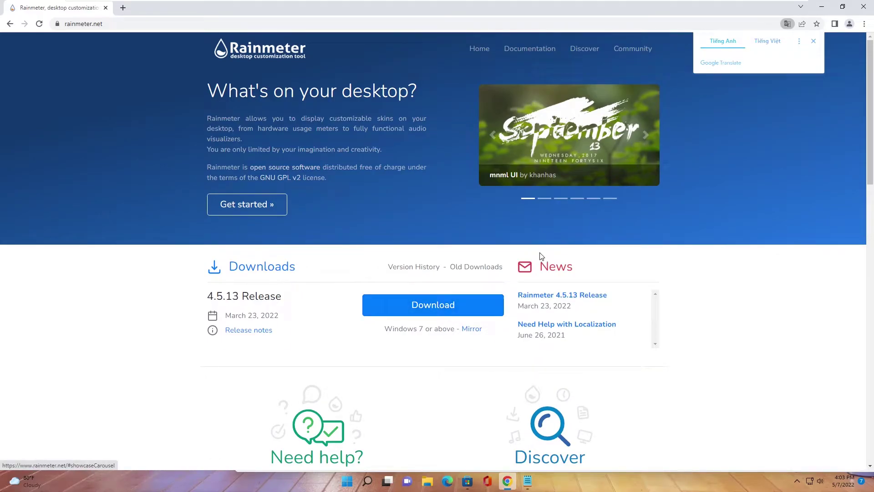
pyautogui.click(437, 305)
pyautogui.click(44, 459)
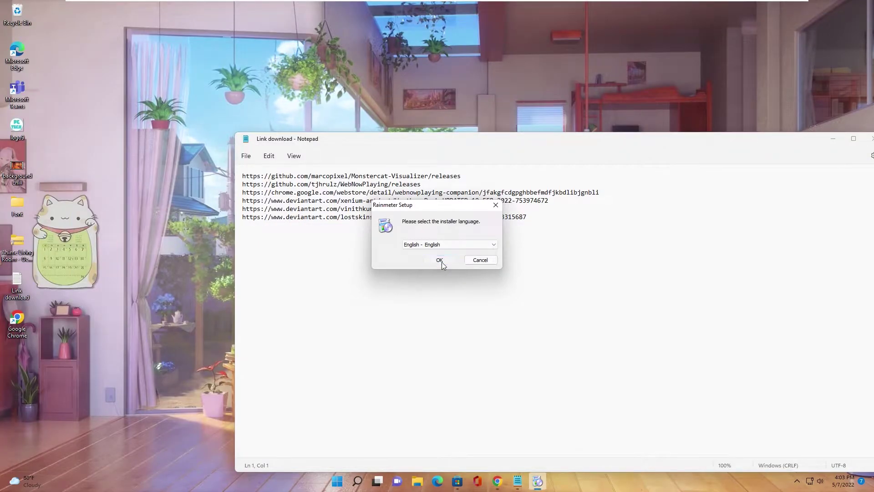
# Step: Install Rainmeter with English as the installer language and finish the setup
pyautogui.click(441, 263)
pyautogui.click(486, 313)
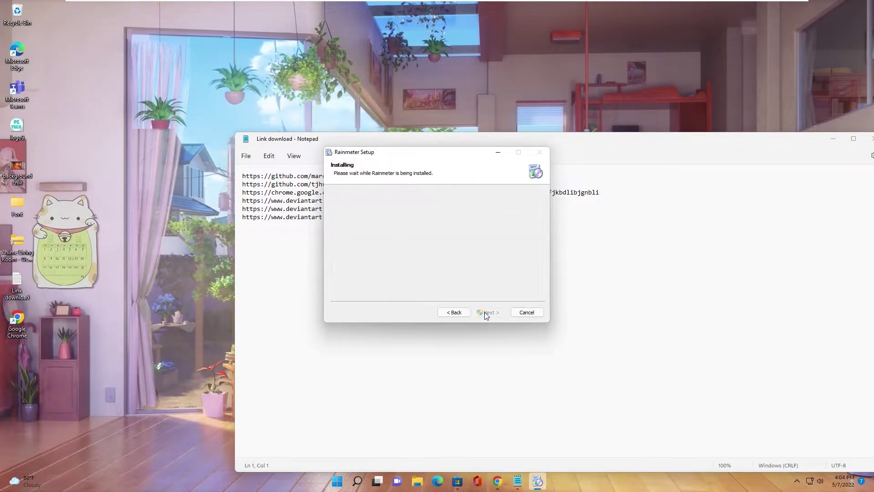
pyautogui.click(484, 312)
pyautogui.click(409, 314)
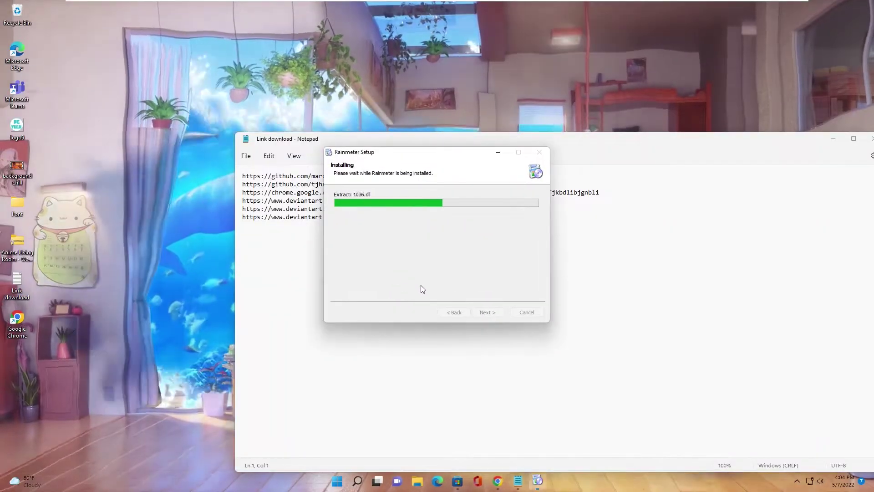
pyautogui.click(486, 312)
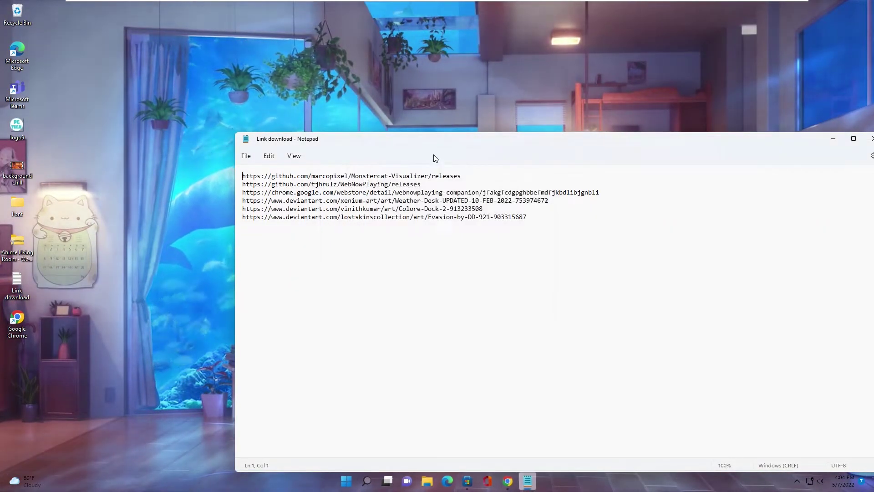
# Step: Unload the default Rainmeter Welcome, Disks, System and clock skins from the desktop
pyautogui.rightClick(508, 297)
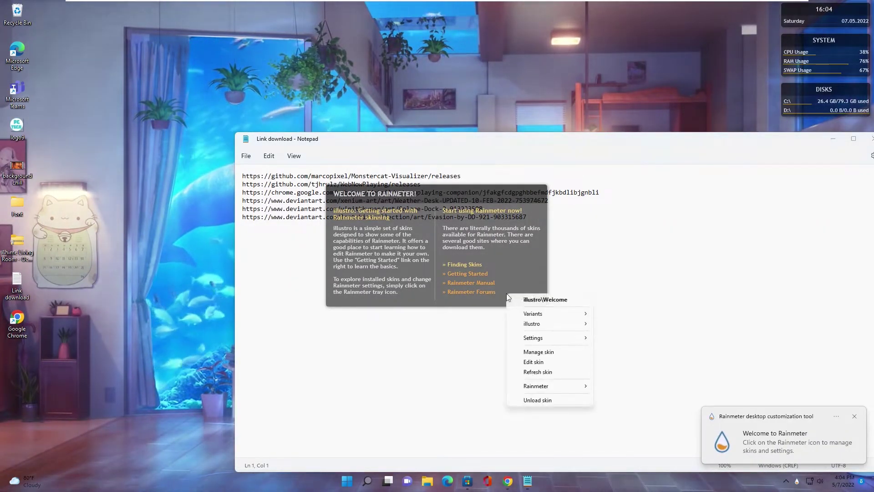
pyautogui.click(538, 400)
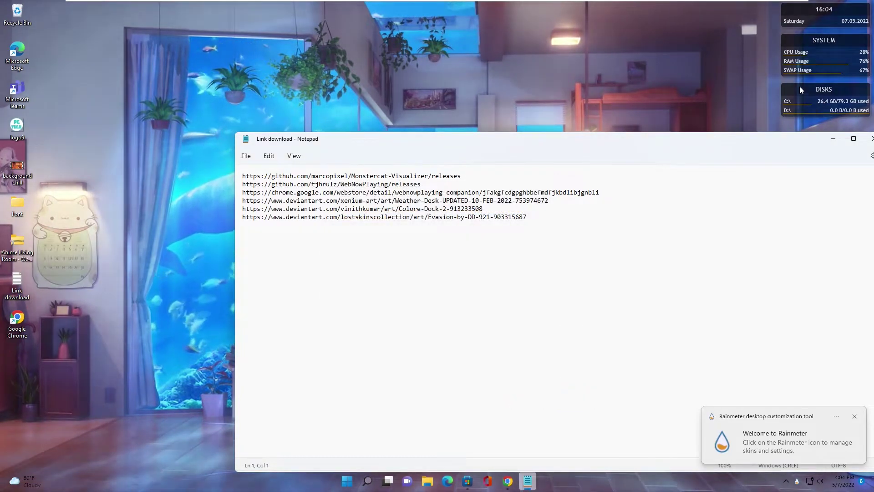
pyautogui.rightClick(797, 91)
pyautogui.click(819, 197)
pyautogui.rightClick(796, 47)
pyautogui.click(817, 151)
pyautogui.rightClick(795, 16)
pyautogui.click(826, 113)
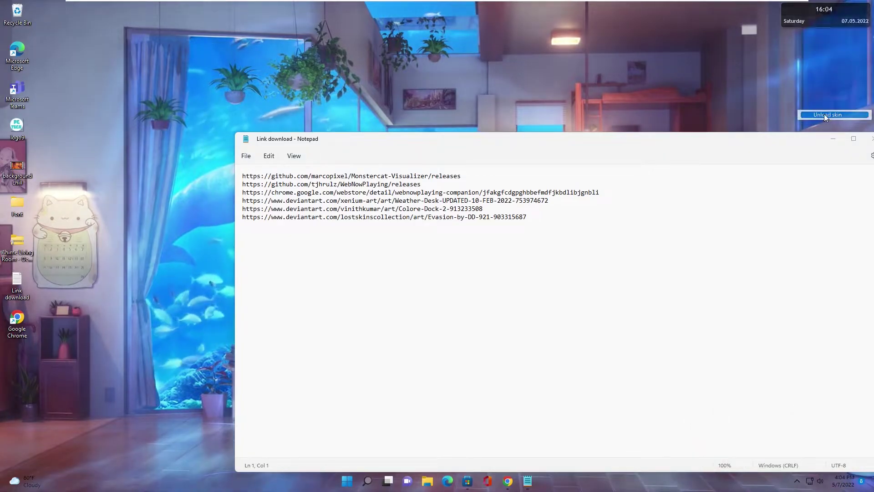
# Step: Copy the Monstercat-Visualizer releases link from the Link download note and open it in a new Chrome tab
pyautogui.moveTo(596, 146); pyautogui.dragTo(544, 144)
pyautogui.click(408, 173)
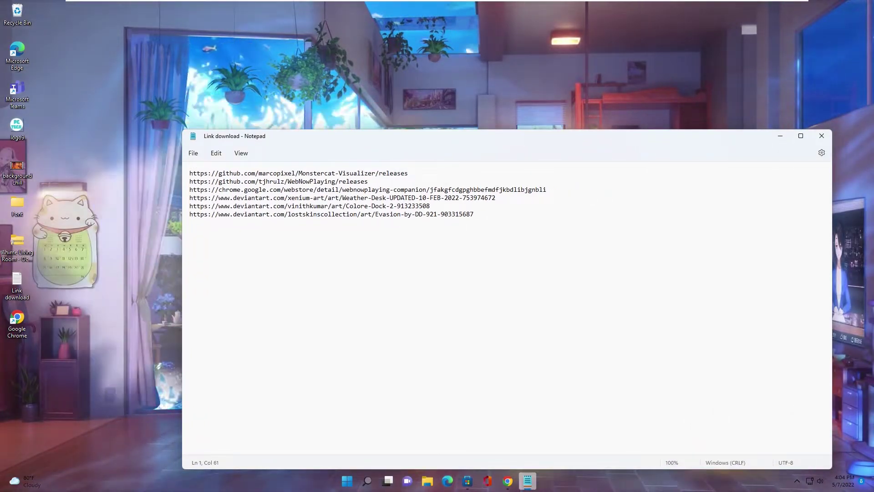
pyautogui.hotkey('shift', 'Home')
pyautogui.hotkey('ctrl', 'c')
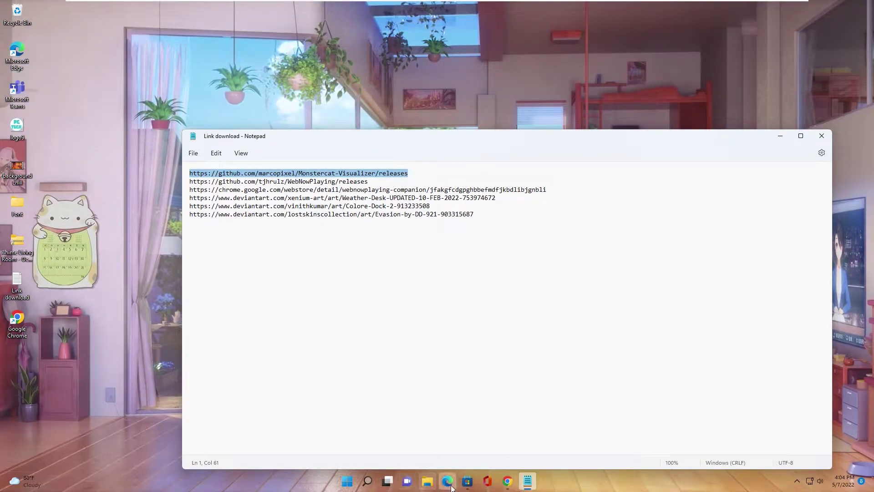
pyautogui.click(507, 481)
pyautogui.click(123, 8)
pyautogui.hotkey('ctrl', 'v')
pyautogui.press('Return')
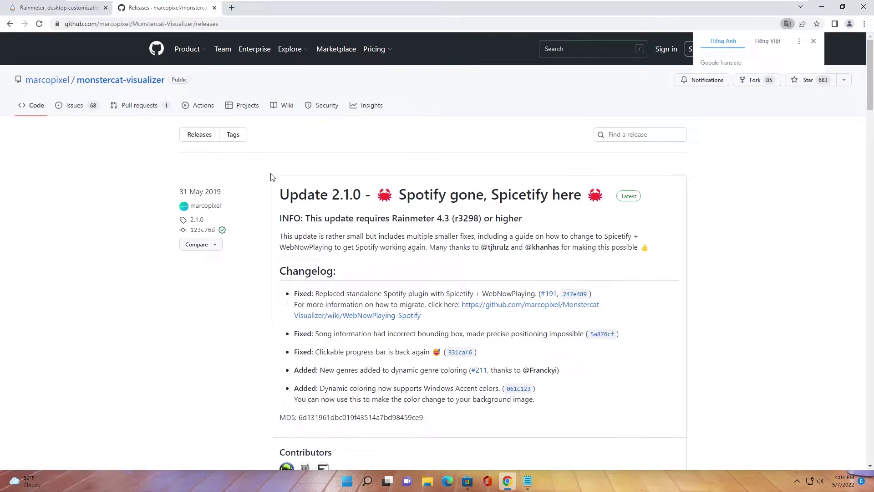
# Step: Download the Monstercat.Visualizer.for.Rainmeter_2.1.0.rmskin package from the 2.1.0 release assets
pyautogui.scroll(-6, 474, 263)
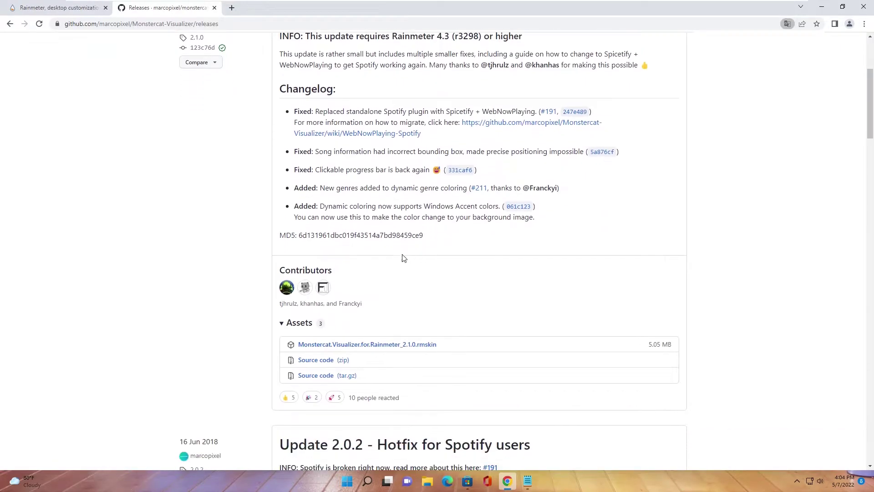
pyautogui.click(367, 258)
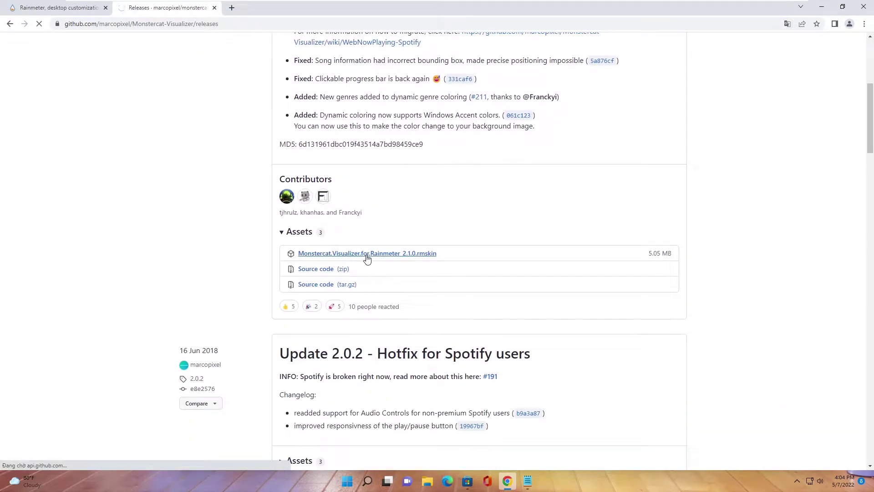
# Step: Open the WebNowPlaying releases link from the Link download note in a new Chrome tab and download the WebNowPlaying_0.5.0 skin package
pyautogui.hotkey('alt', 'Tab')
pyautogui.hotkey('ctrl', 'c')
pyautogui.hotkey('alt', 'Tab')
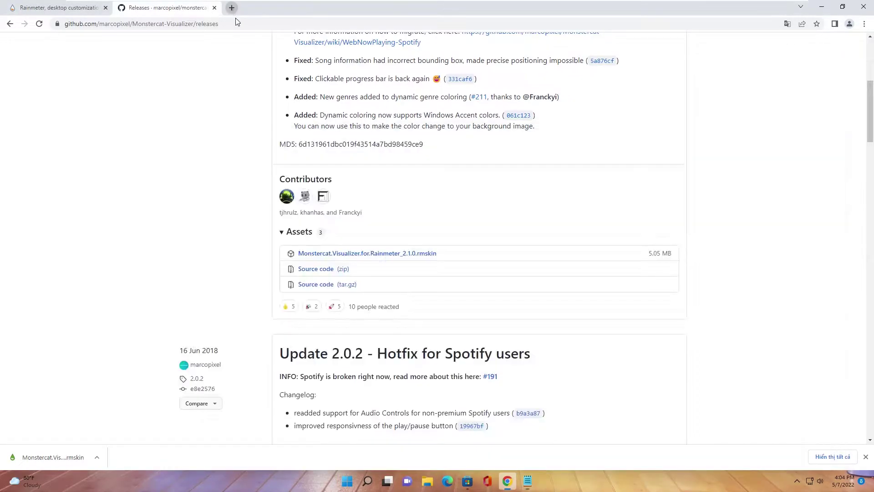
pyautogui.click(232, 7)
pyautogui.hotkey('ctrl', 'v')
pyautogui.press('Return')
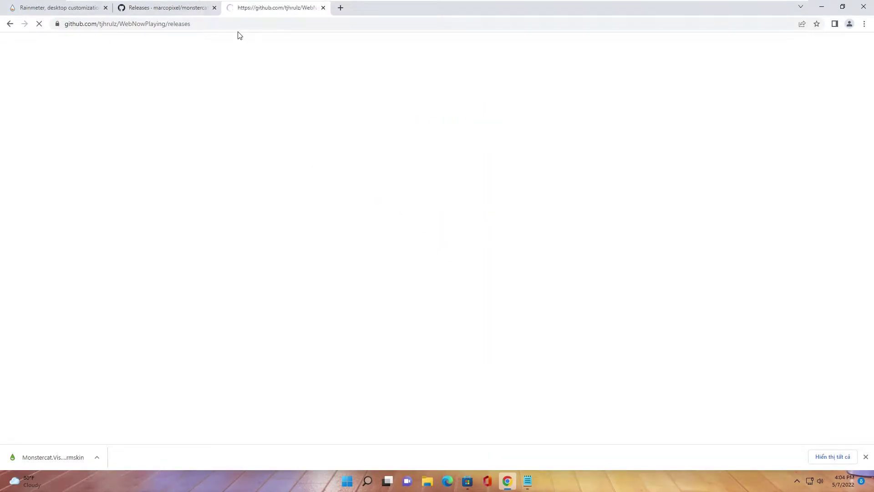
pyautogui.scroll(-2, 381, 274)
pyautogui.click(328, 233)
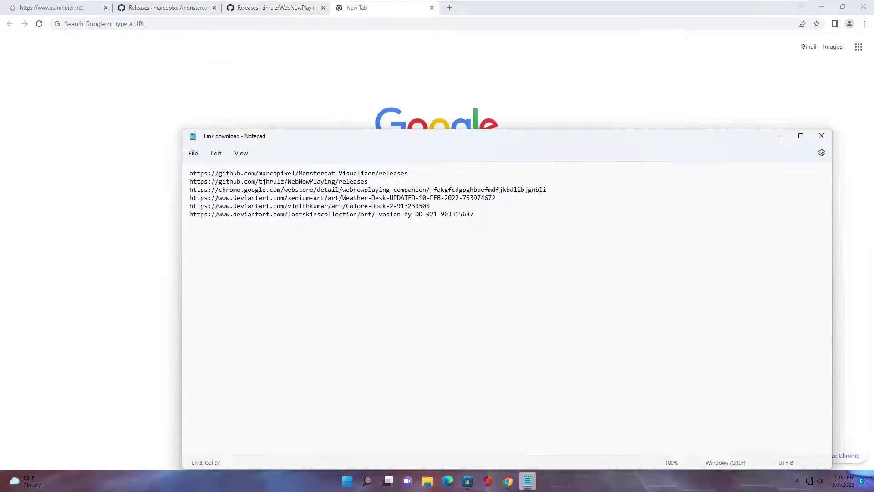
# Step: Open the Chrome Web Store link from the Link download note and add the WebNowPlaying Companion extension to Chrome
pyautogui.moveTo(546, 189); pyautogui.dragTo(248, 190)
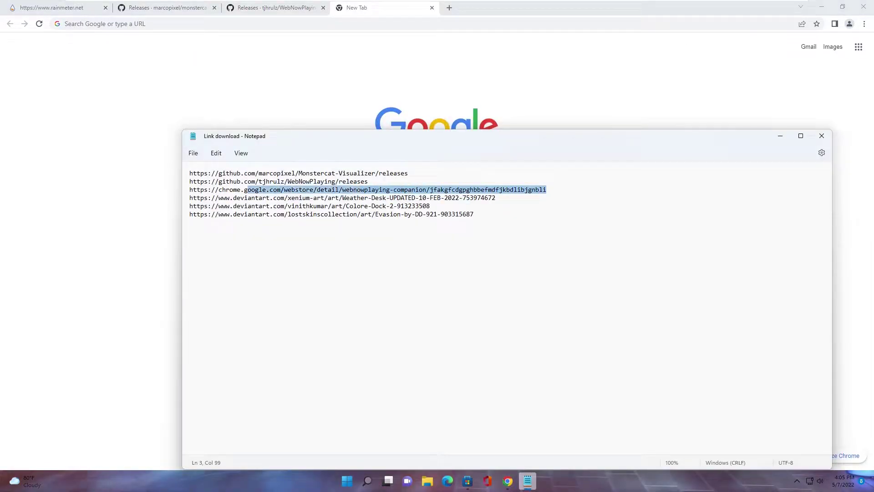
pyautogui.click(218, 27)
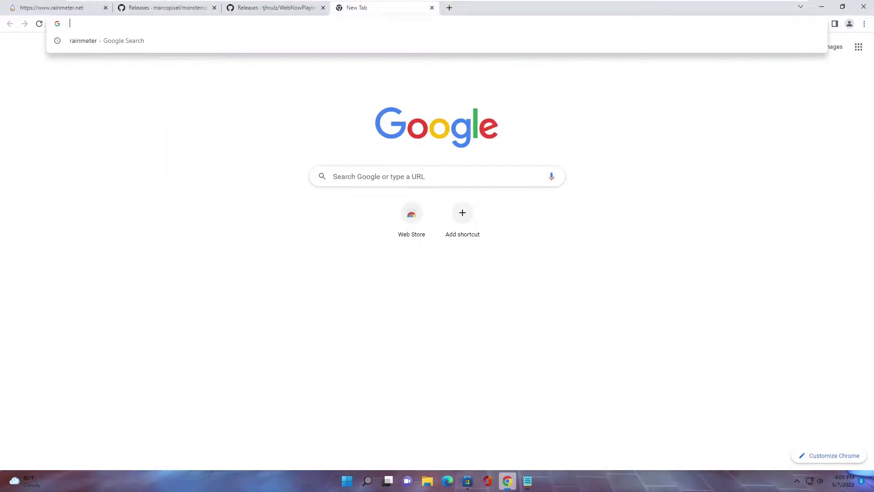
pyautogui.hotkey('ctrl', 'v')
pyautogui.press('Return')
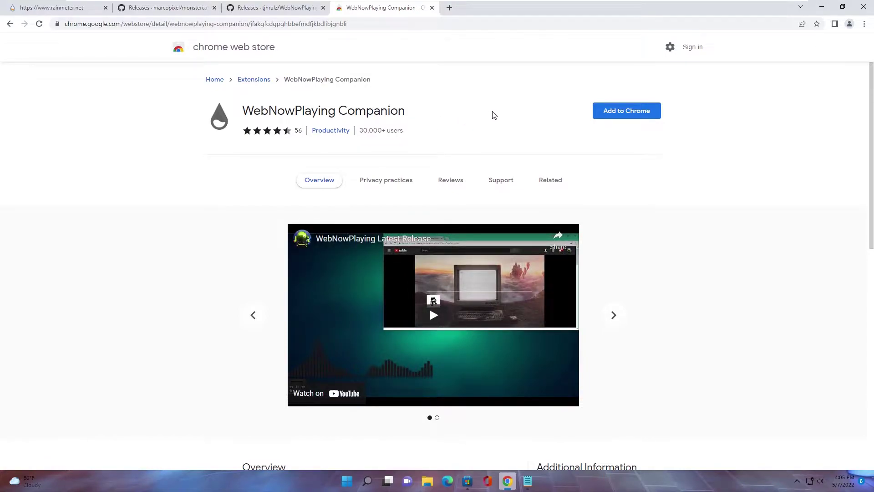
pyautogui.click(624, 115)
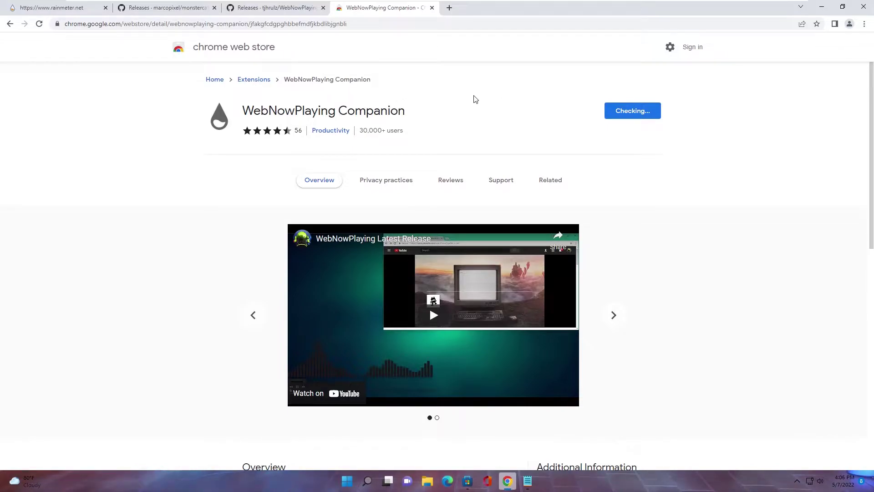
# Step: Open the Weather Desk link from the note in a new Chrome tab, log in to DeviantArt and download the skin
pyautogui.hotkey('alt', 'Tab')
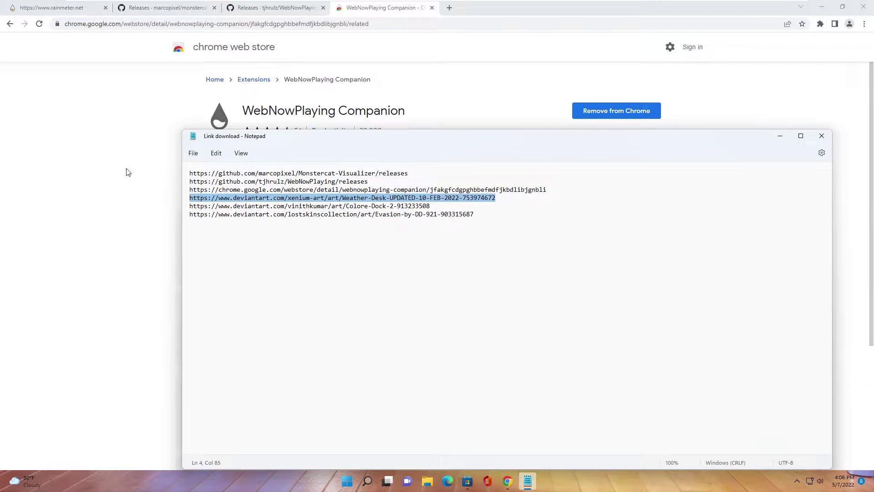
pyautogui.click(106, 181)
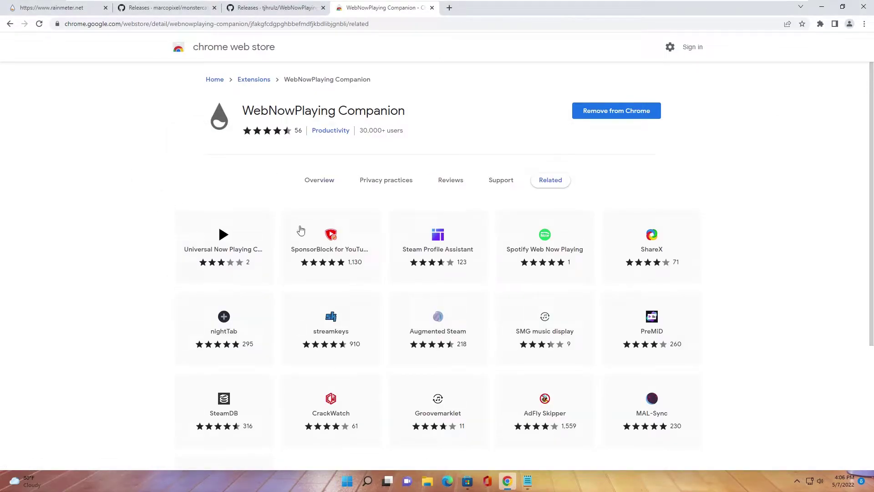
pyautogui.click(449, 9)
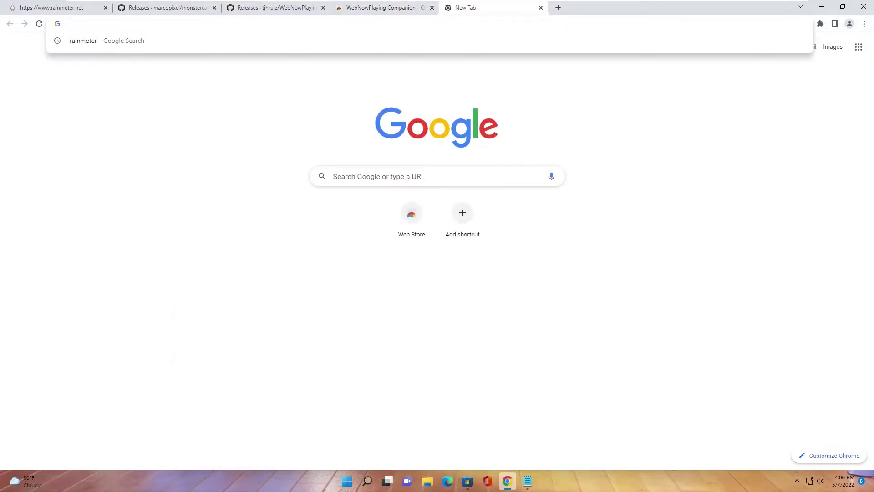
pyautogui.hotkey('ctrl', 'v')
pyautogui.press('Return')
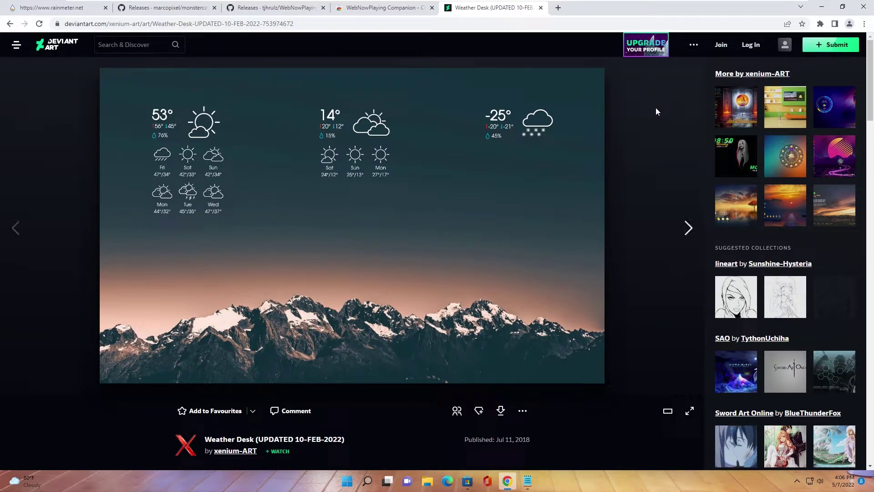
pyautogui.click(752, 47)
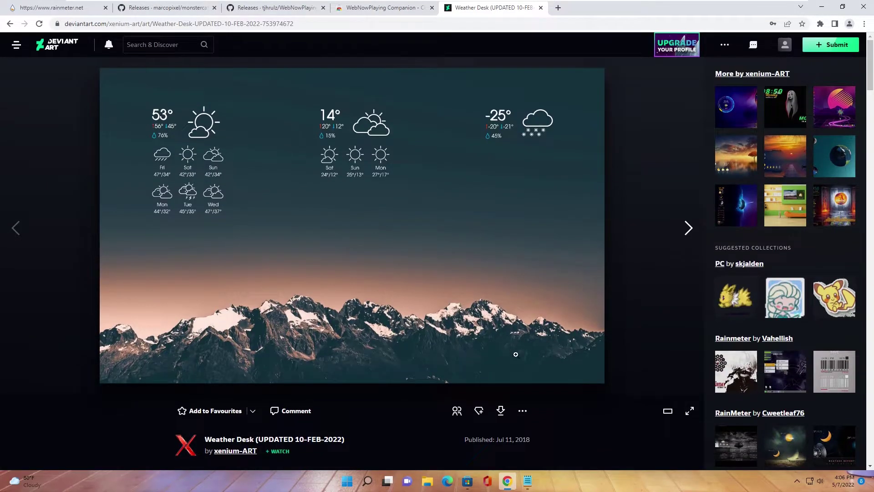
pyautogui.click(501, 411)
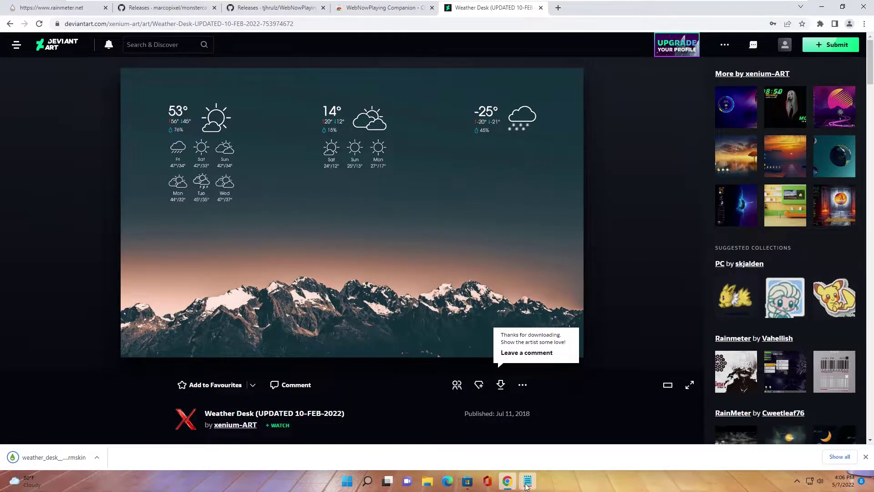
# Step: Open the Colore Dock 2 DeviantArt link from the Link download note in a new Chrome tab and download the skin
pyautogui.click(526, 483)
pyautogui.press('Down')
pyautogui.press('Home')
pyautogui.hotkey('shift', 'End')
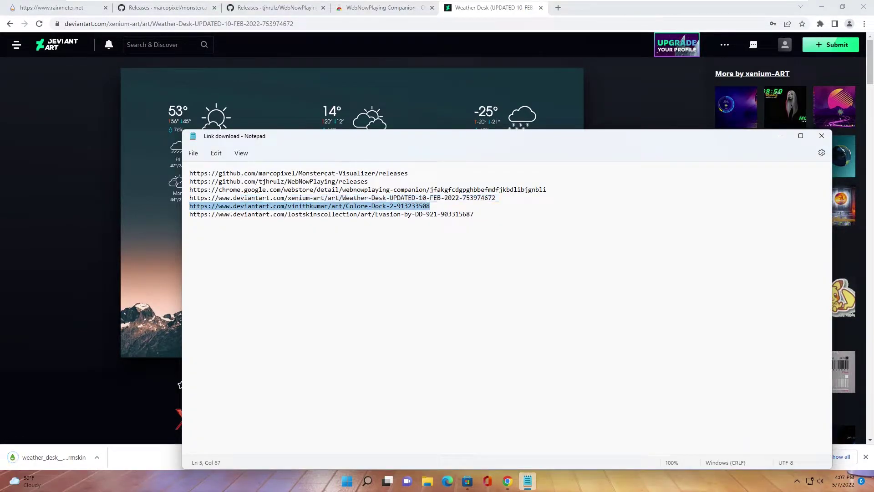
pyautogui.click(778, 139)
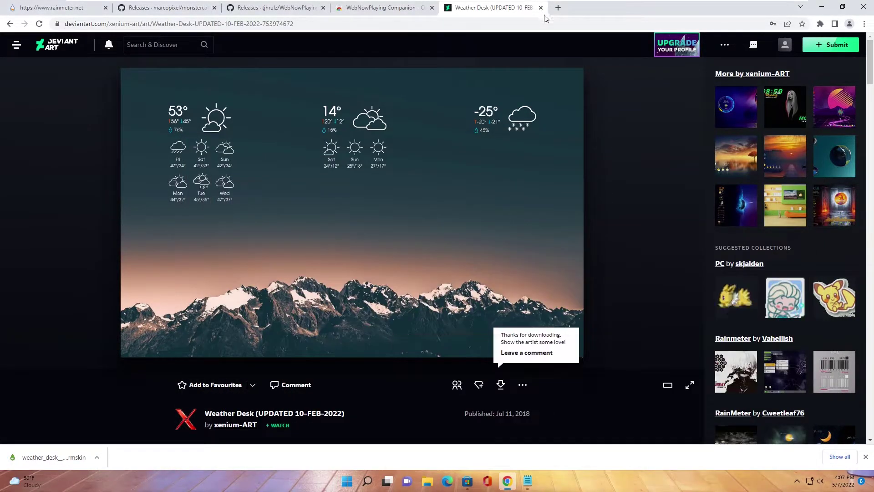
pyautogui.click(559, 7)
pyautogui.hotkey('ctrl', 'v')
pyautogui.press('Return')
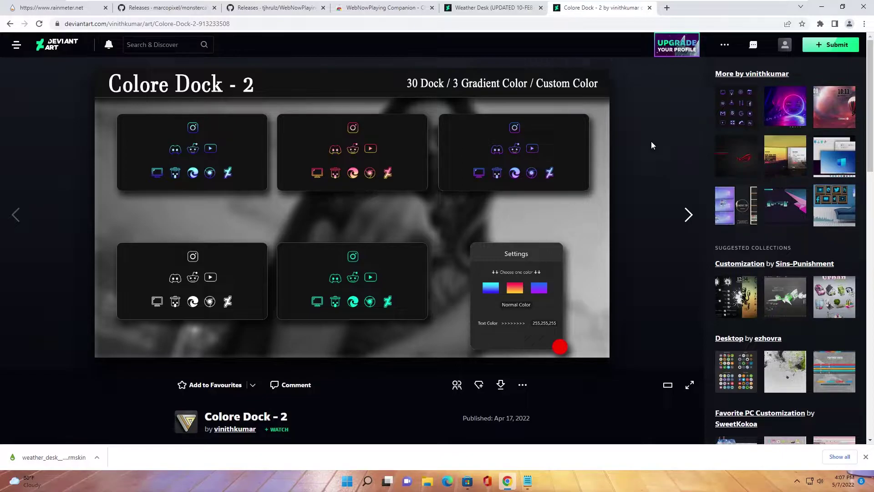
pyautogui.scroll(-3, 652, 145)
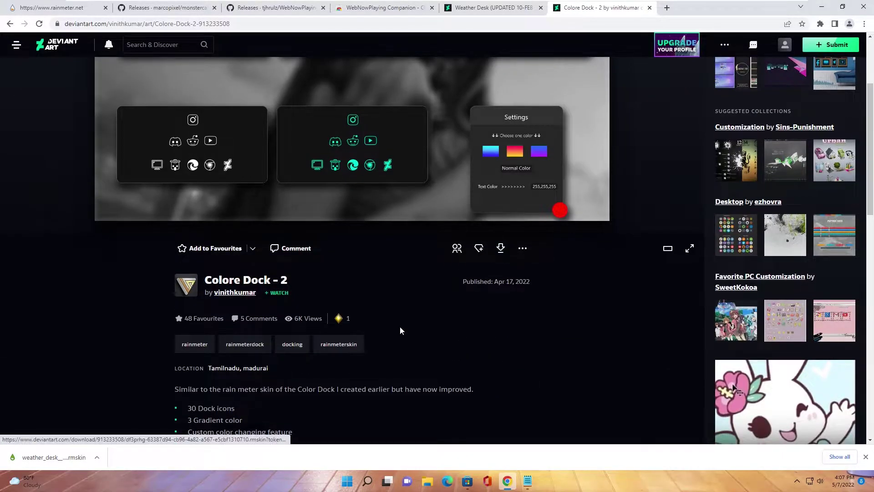
pyautogui.click(501, 249)
# Step: Open the Evasion by DD-921 link from the Link download note in a new Chrome tab and download the skin
pyautogui.click(527, 481)
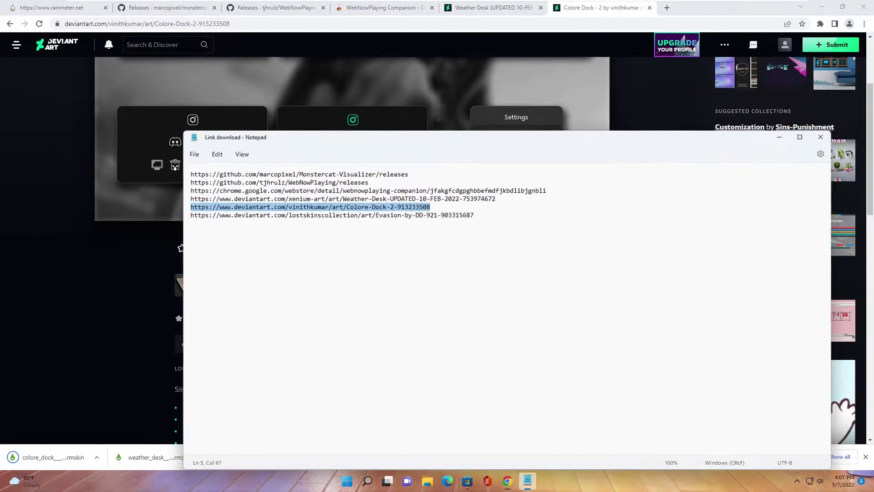
pyautogui.moveTo(474, 214); pyautogui.dragTo(236, 214)
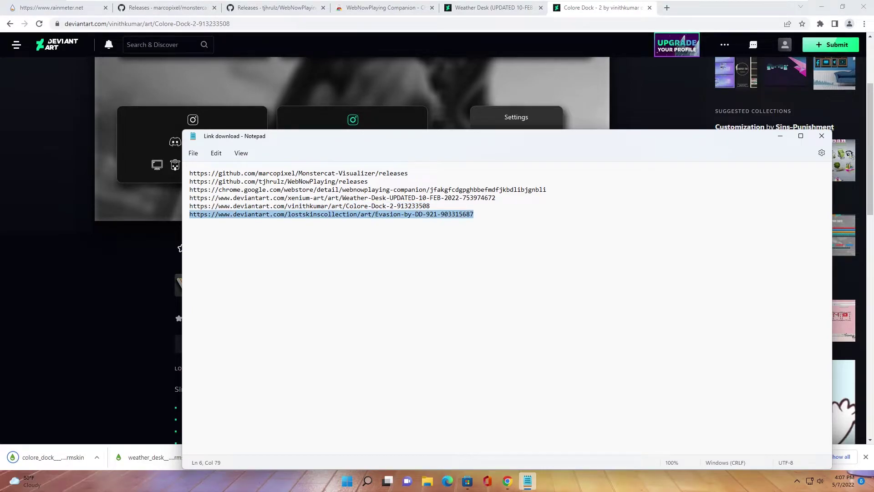
pyautogui.hotkey('ctrl', 'c')
pyautogui.hotkey('alt', 'Tab')
pyautogui.hotkey('ctrl', 't')
pyautogui.hotkey('ctrl', 'v')
pyautogui.press('Return')
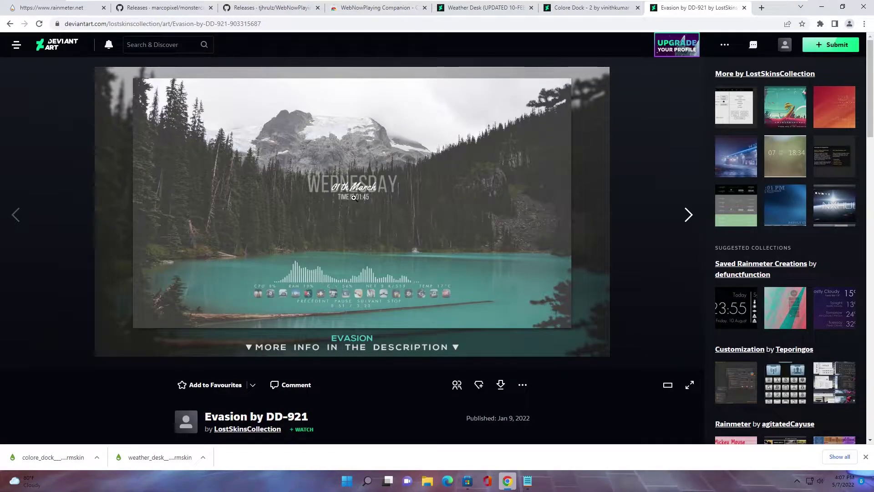
pyautogui.scroll(-2, 352, 195)
pyautogui.click(501, 293)
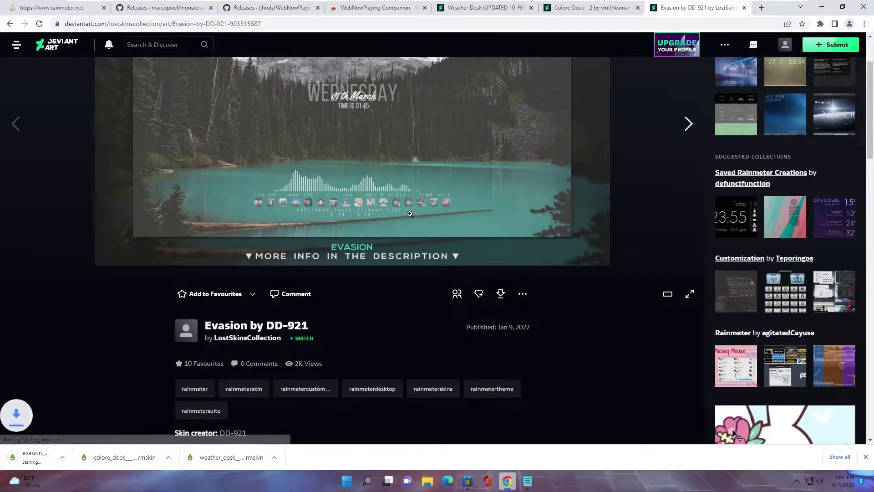
# Step: Switch to File Explorer, open the downloaded evasion_by_dd_921 package in the Downloads folder and install the Evasion skin
pyautogui.click(534, 489)
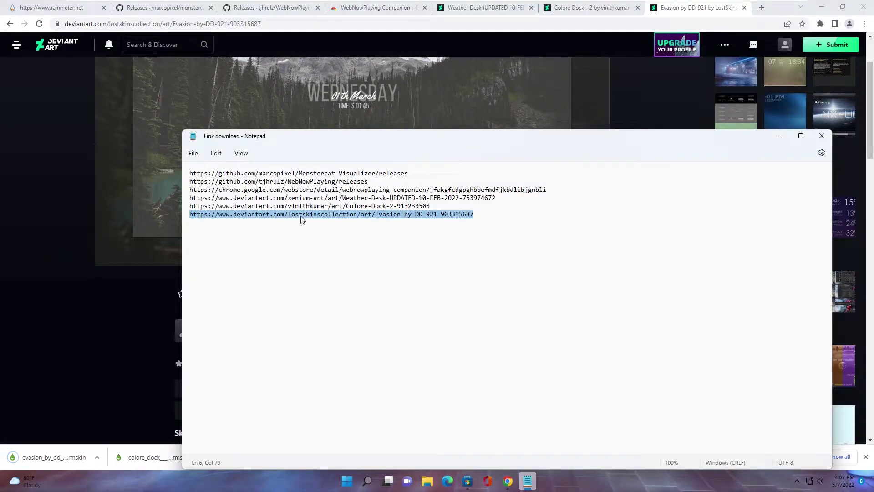
pyautogui.click(428, 482)
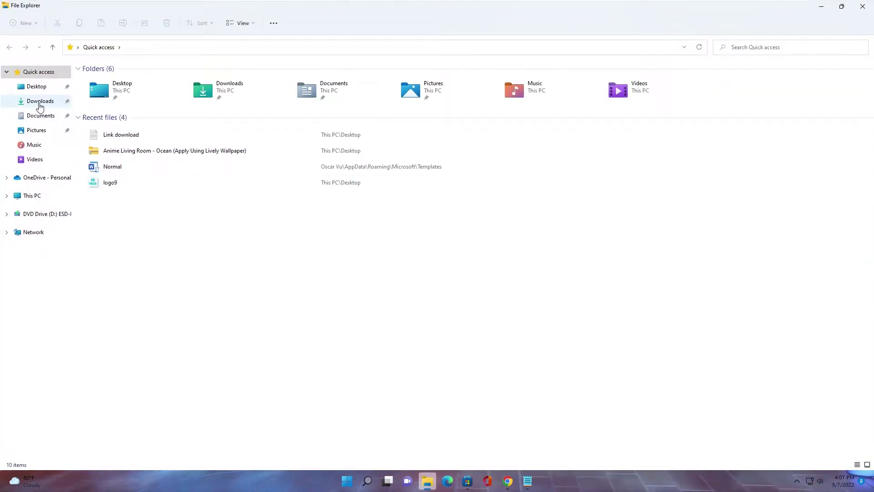
pyautogui.click(40, 102)
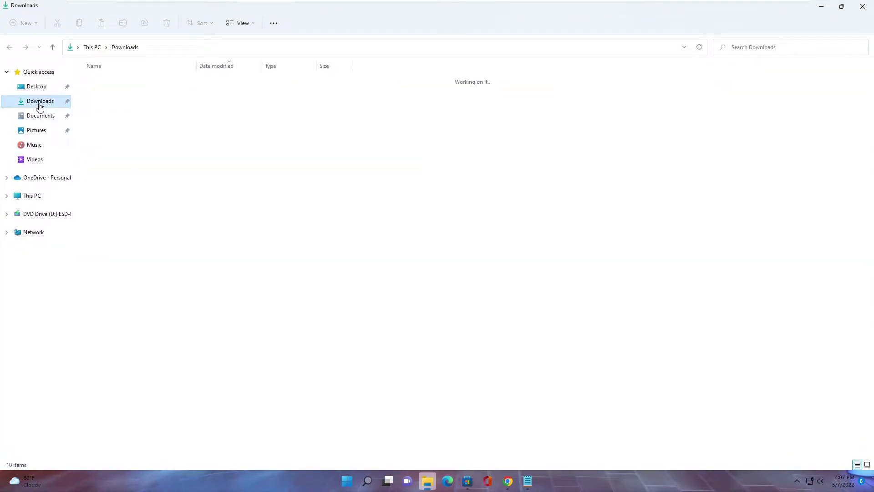
pyautogui.doubleClick(204, 70)
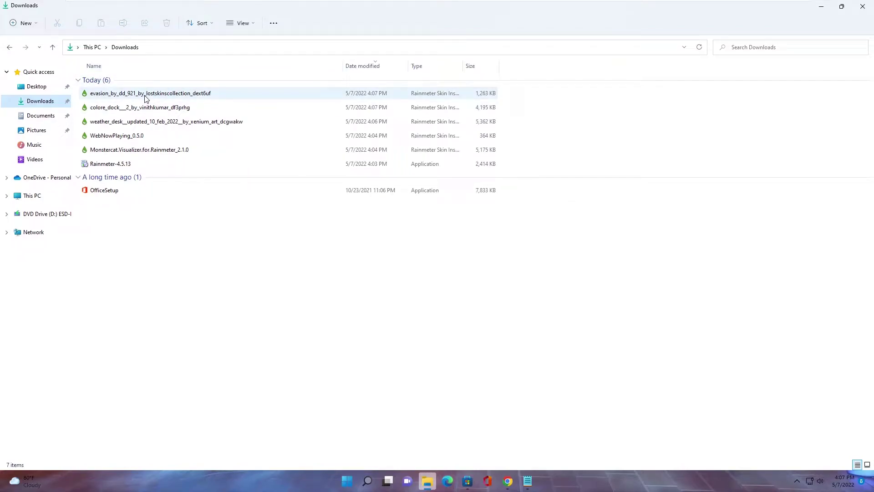
pyautogui.doubleClick(146, 95)
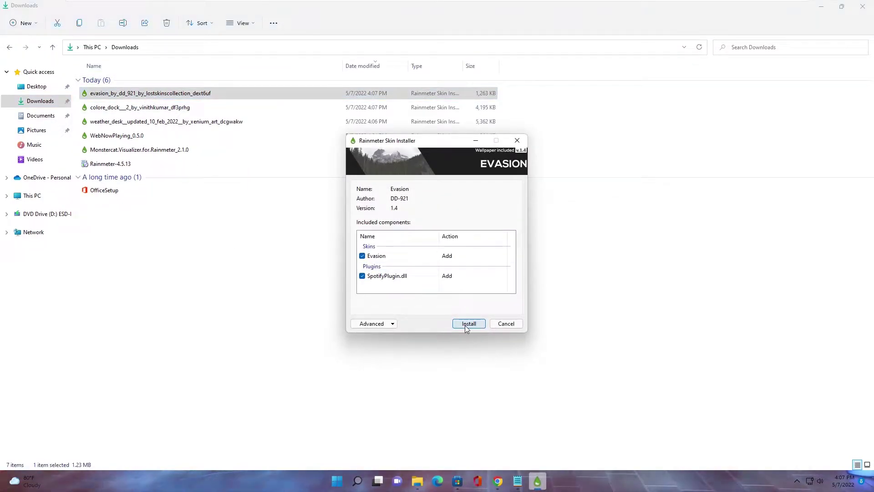
pyautogui.click(466, 324)
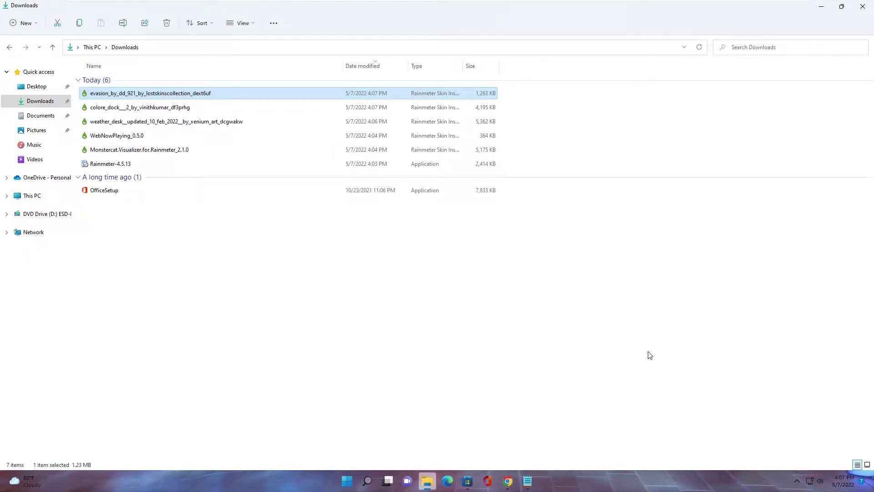
# Step: Open Rainmeter's skin manager, load Evasion's Date - Time 24h.ini skin, set its position to On desktop, and minimize the manager
pyautogui.click(797, 485)
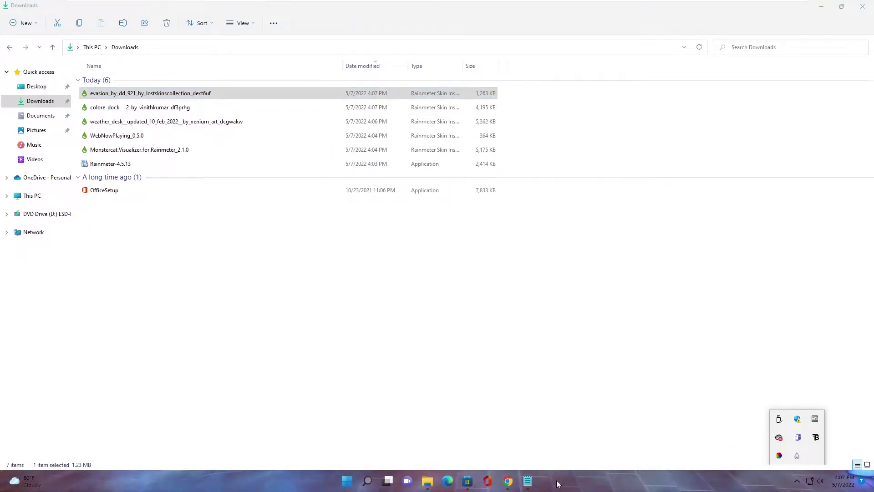
pyautogui.click(798, 458)
pyautogui.moveTo(381, 118); pyautogui.dragTo(430, 117)
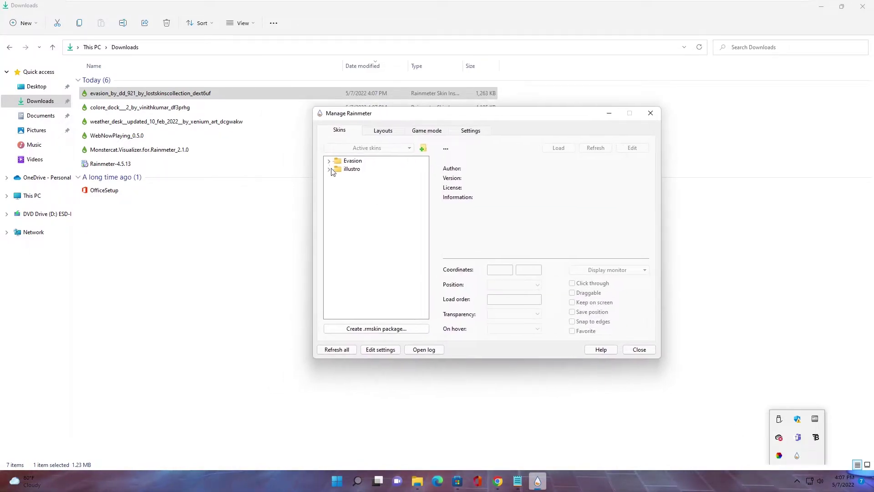
pyautogui.click(329, 161)
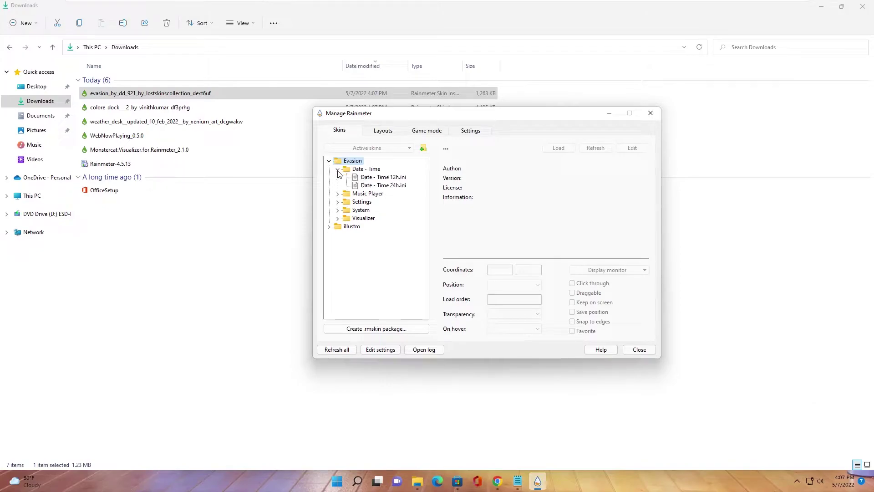
pyautogui.rightClick(373, 184)
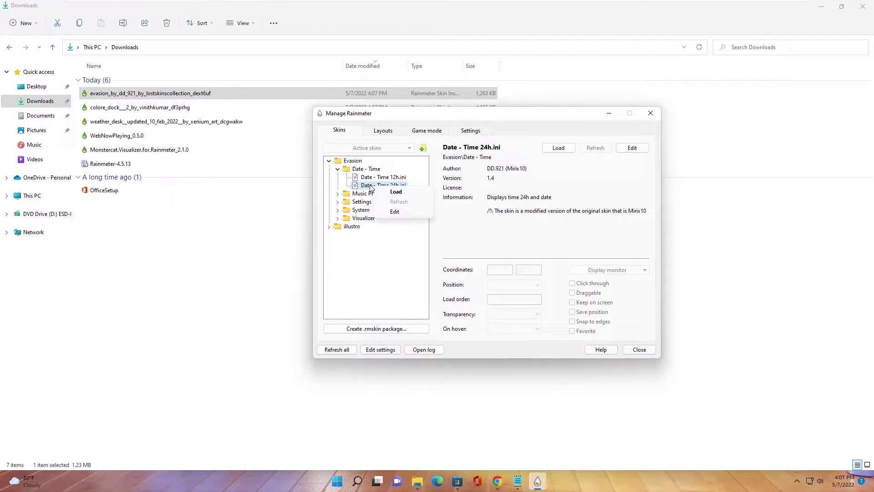
pyautogui.click(402, 193)
pyautogui.click(526, 285)
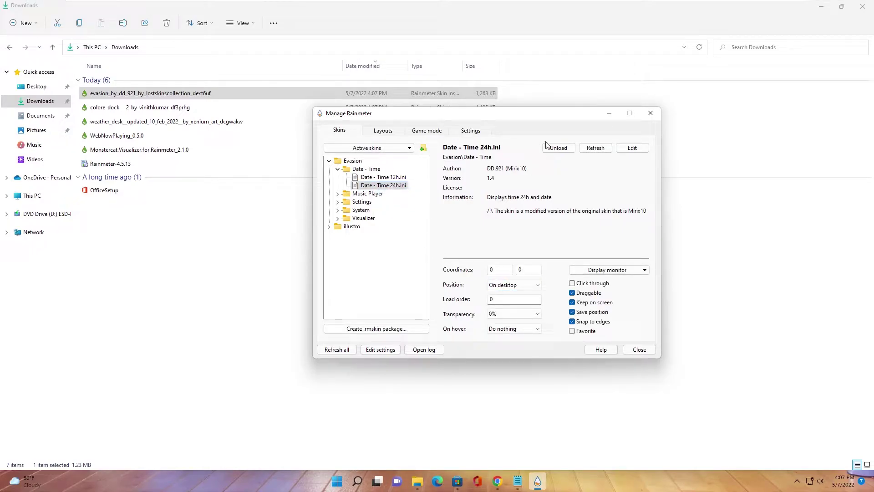
pyautogui.click(608, 115)
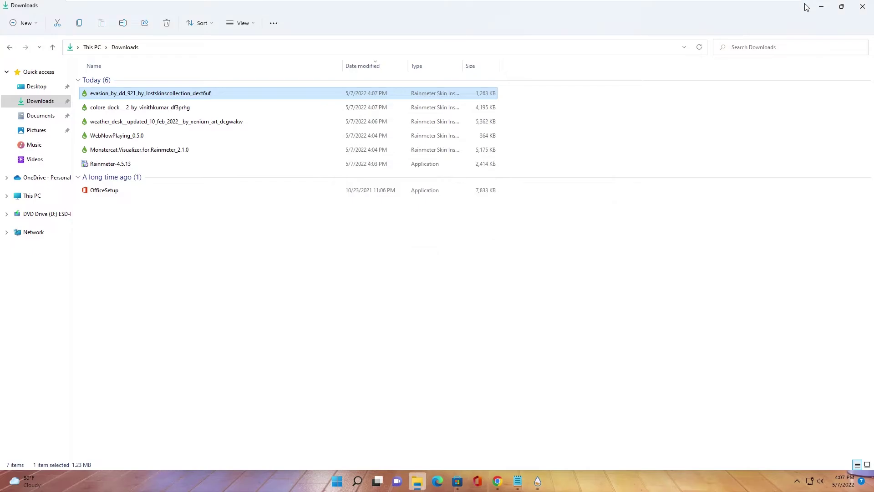
# Step: Install the Colore Dock 2 skin from its package in the Downloads folder and switch the dock to Normal Color, closing its settings
pyautogui.click(819, 8)
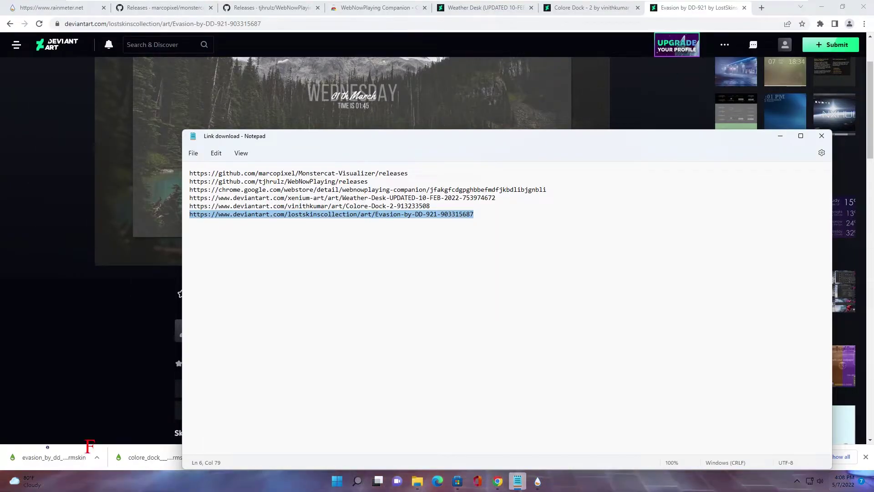
pyautogui.click(498, 481)
pyautogui.click(498, 481)
pyautogui.click(780, 137)
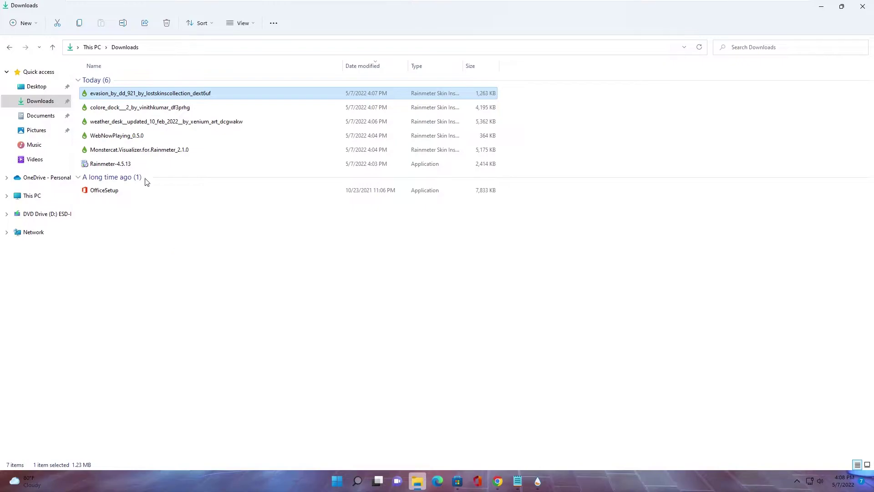
pyautogui.doubleClick(107, 108)
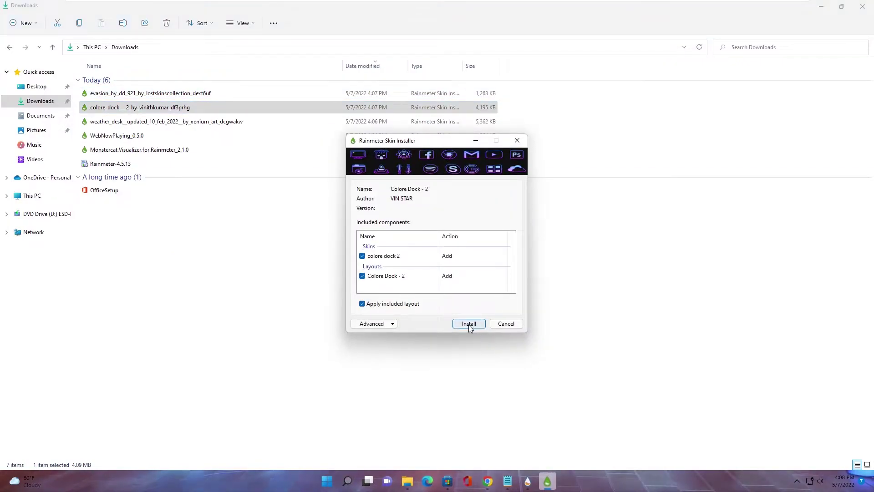
pyautogui.click(468, 324)
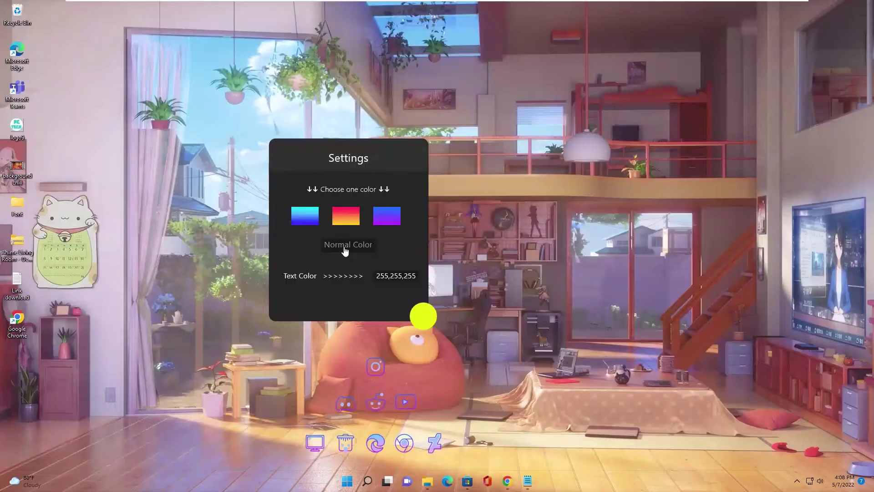
pyautogui.click(343, 246)
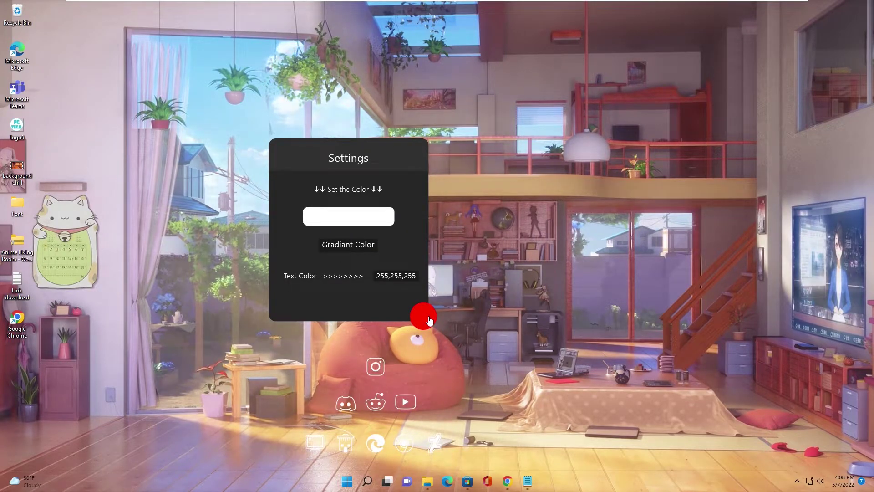
pyautogui.click(422, 324)
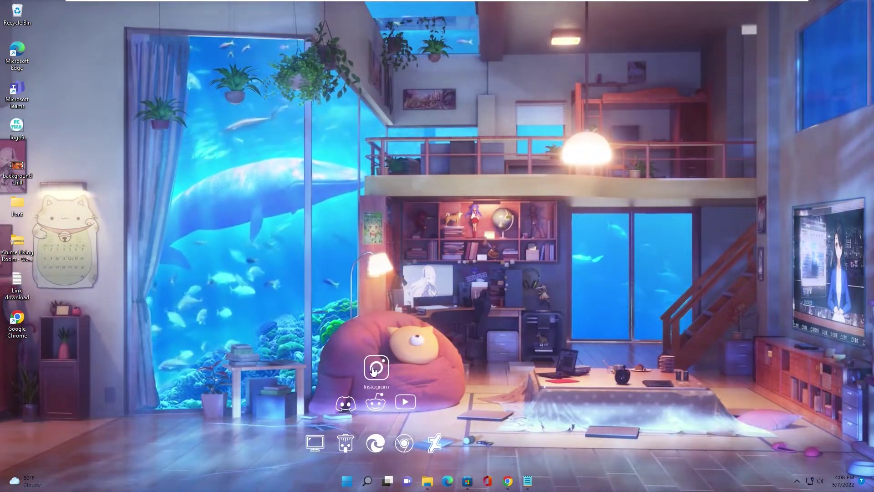
# Step: Unload the Instagram, Discord, Reddit and DeviantArt icons, and place the YouTube icon in the lower dock row beside Chrome
pyautogui.rightClick(376, 366)
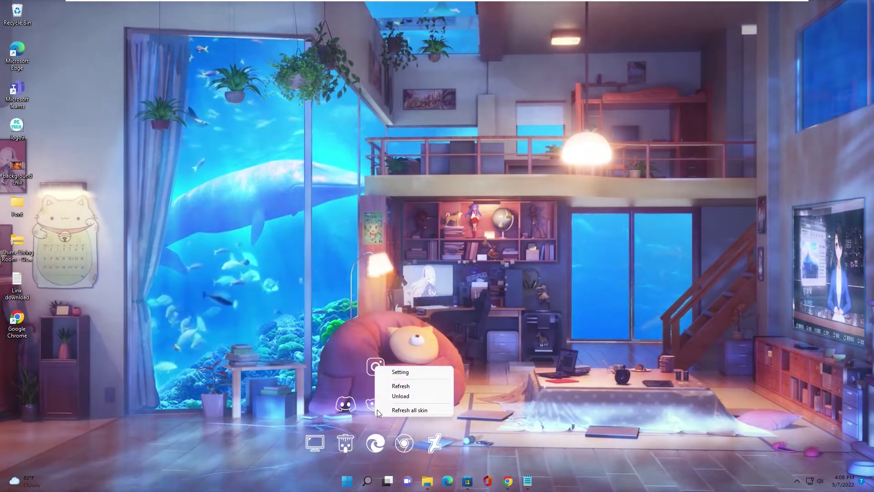
pyautogui.click(398, 396)
pyautogui.rightClick(341, 396)
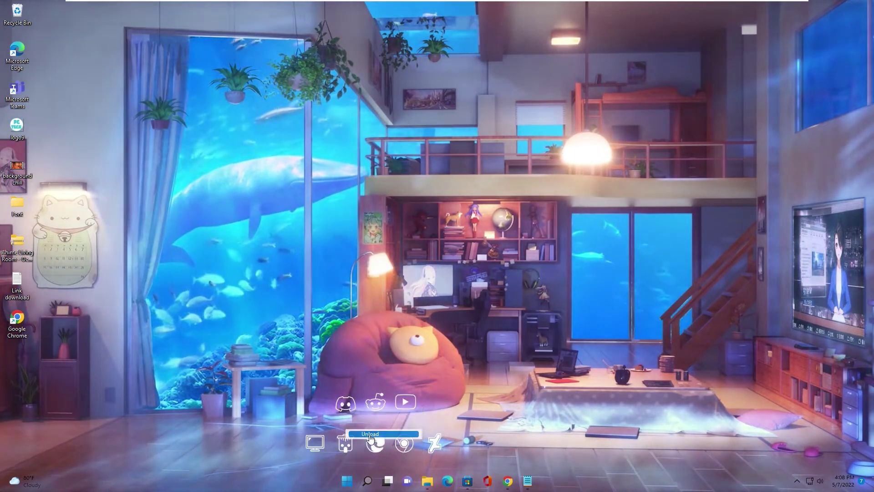
pyautogui.click(367, 426)
pyautogui.rightClick(371, 403)
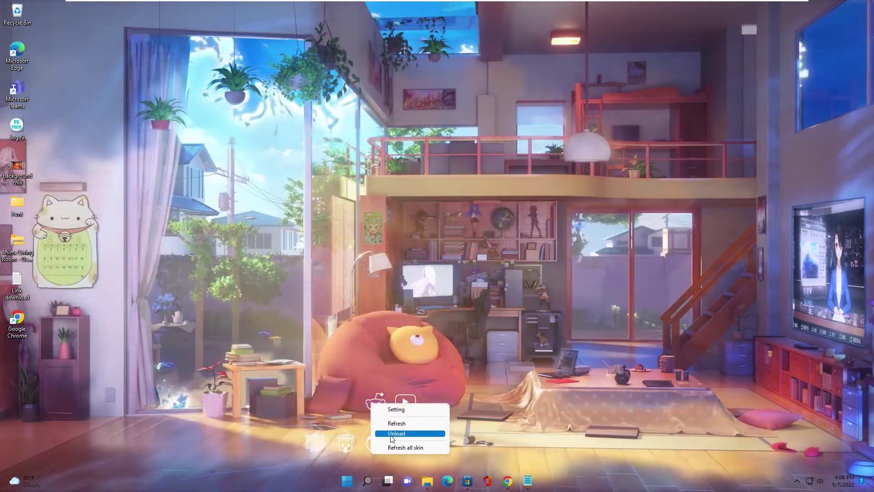
pyautogui.click(373, 430)
pyautogui.rightClick(435, 442)
pyautogui.click(460, 423)
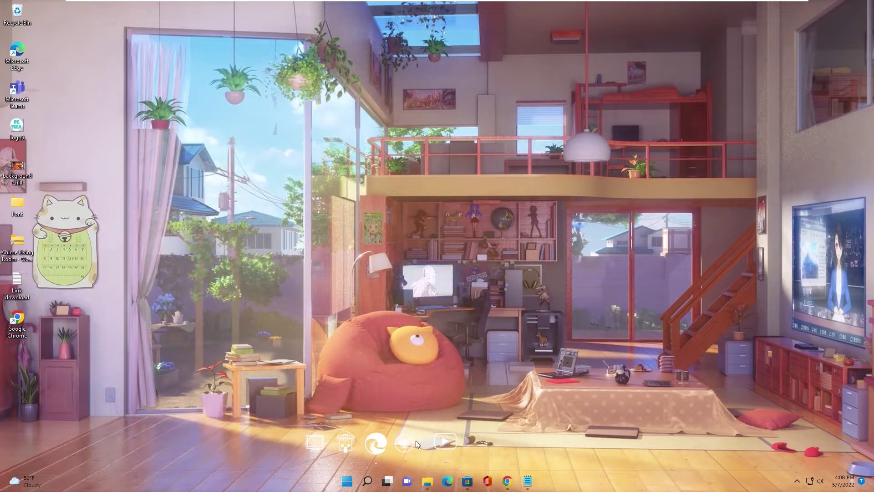
# Step: Open Rainmeter's skin manager and load spotify.ini from the spotify folder of colore dock 2
pyautogui.click(794, 482)
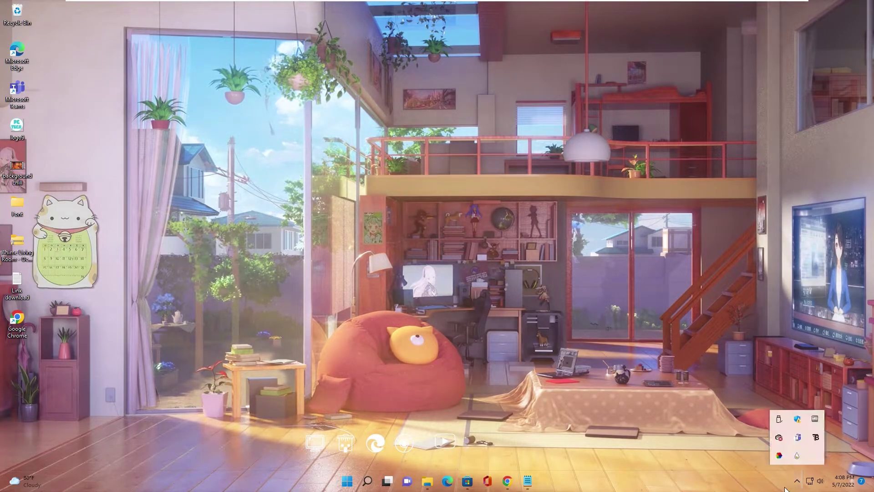
pyautogui.click(798, 456)
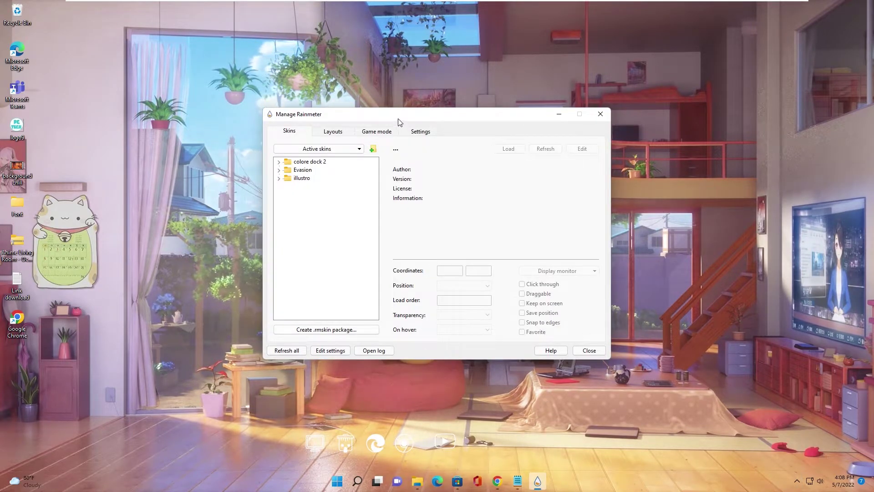
pyautogui.moveTo(398, 122); pyautogui.dragTo(558, 114)
pyautogui.doubleClick(473, 156)
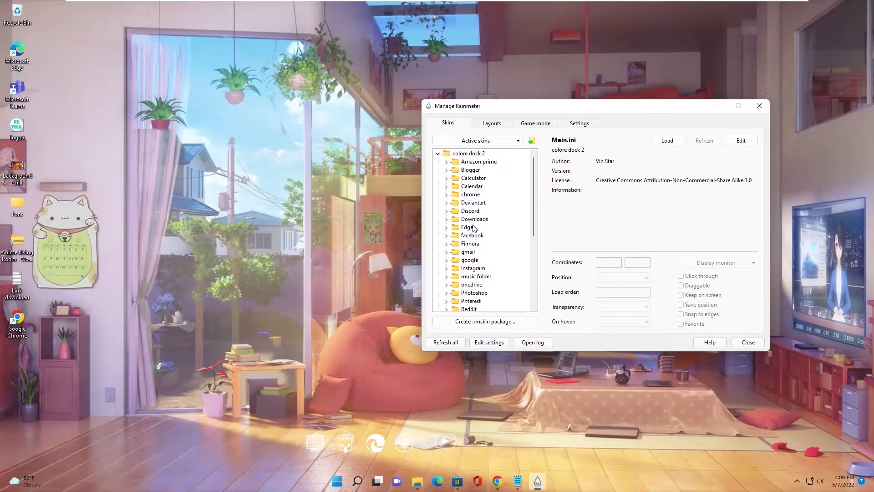
pyautogui.scroll(-1, 474, 223)
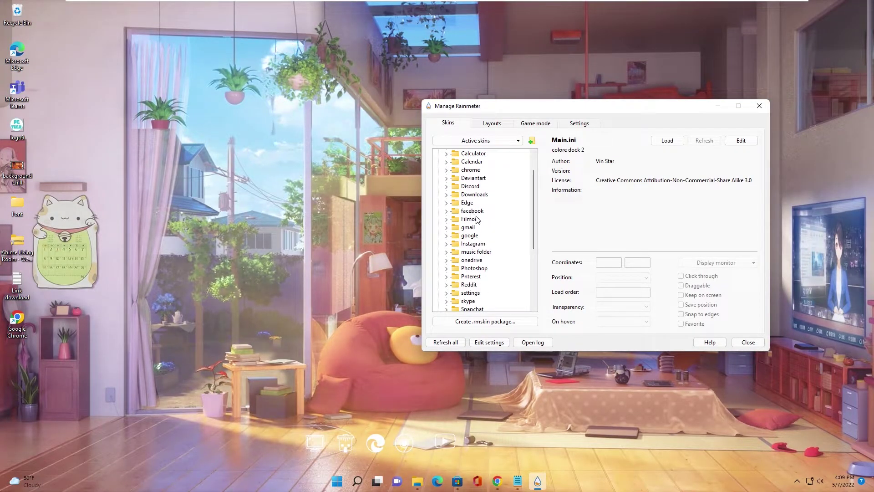
pyautogui.scroll(-2, 461, 230)
pyautogui.scroll(-2, 457, 256)
pyautogui.click(446, 220)
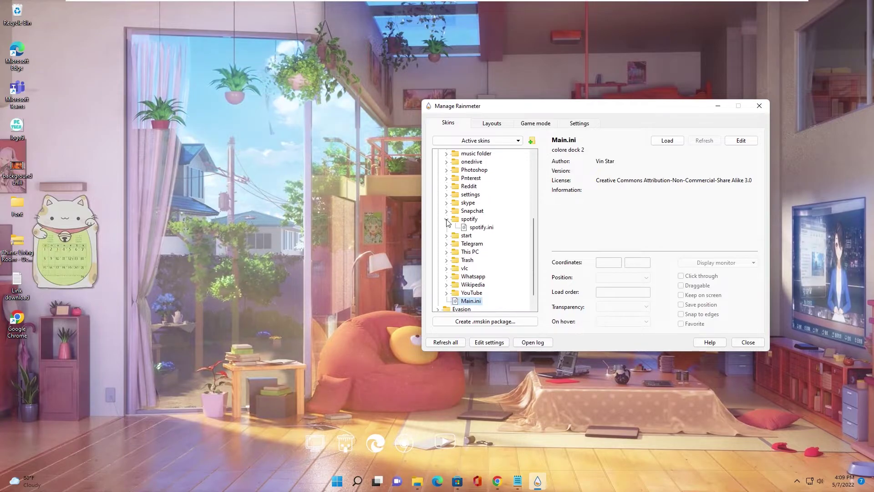
pyautogui.rightClick(479, 231)
pyautogui.click(492, 236)
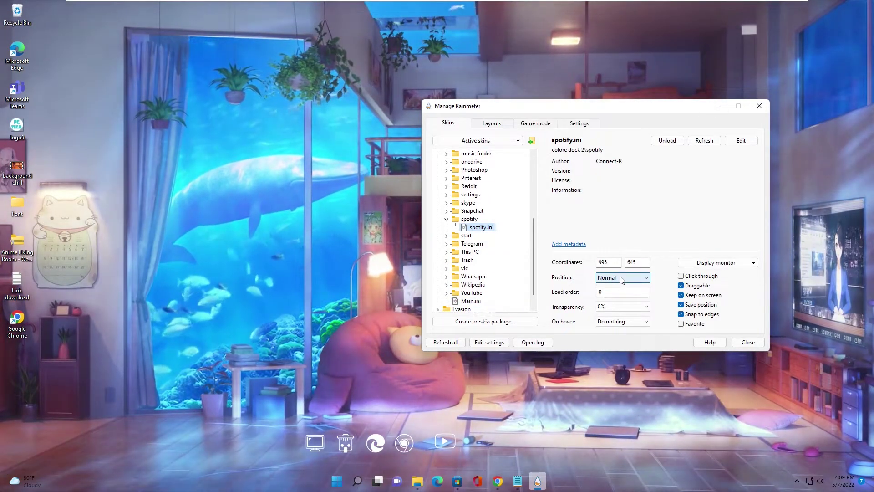
# Step: Set the Spotify skin's position to On desktop, close the skin manager, and place the Spotify icon beside YouTube in the dock
pyautogui.click(614, 278)
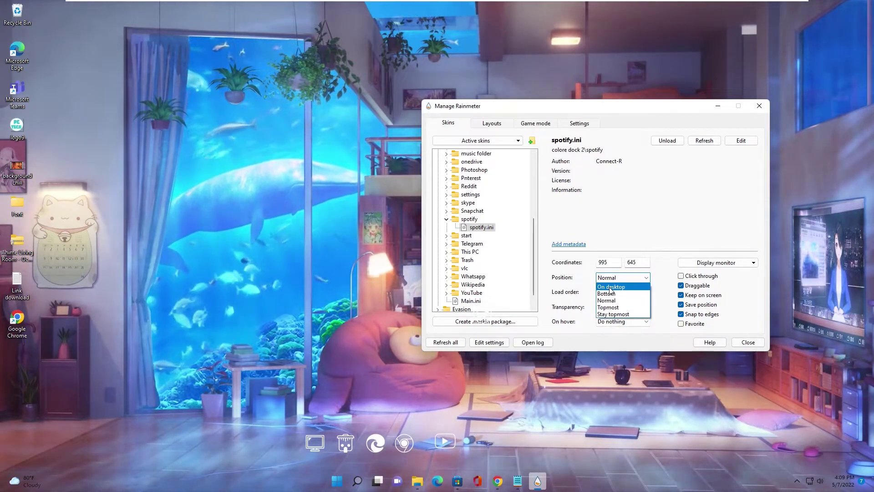
pyautogui.click(612, 287)
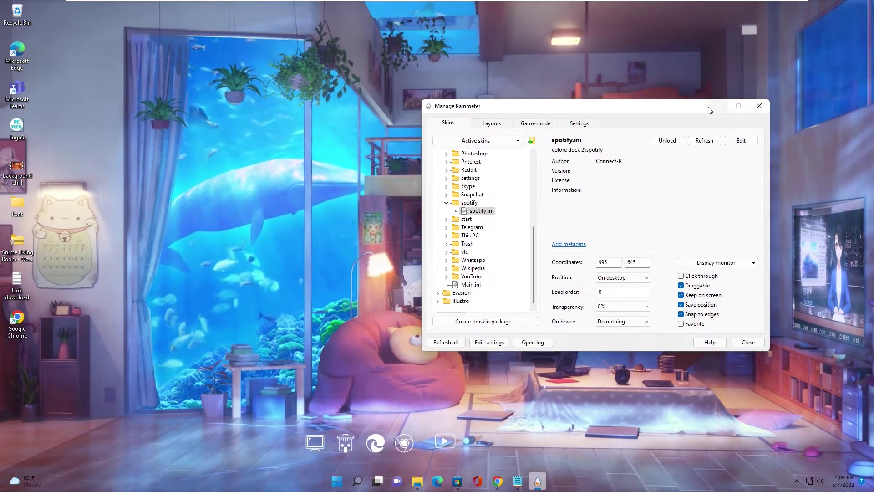
pyautogui.click(759, 106)
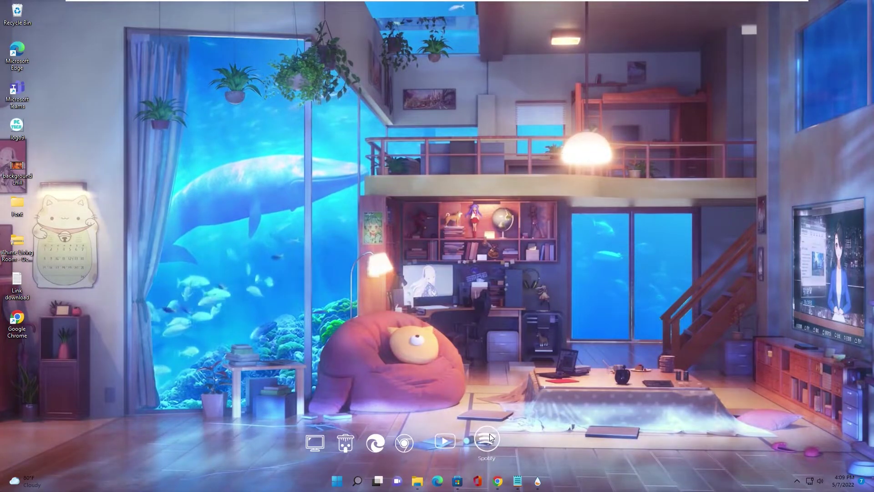
# Step: Install the WeatherDesk skin from the Downloads folder and place the weather widget above the wallpaper's small book table, beside the beanbag
pyautogui.click(418, 482)
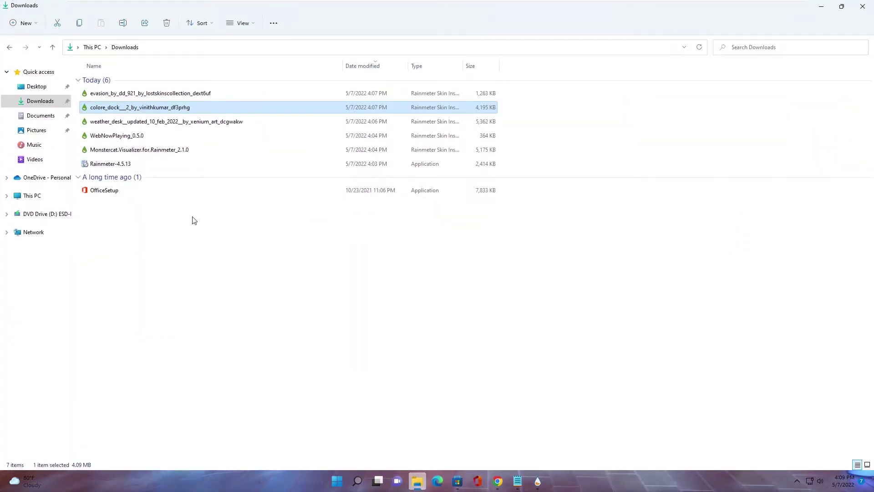
pyautogui.doubleClick(114, 122)
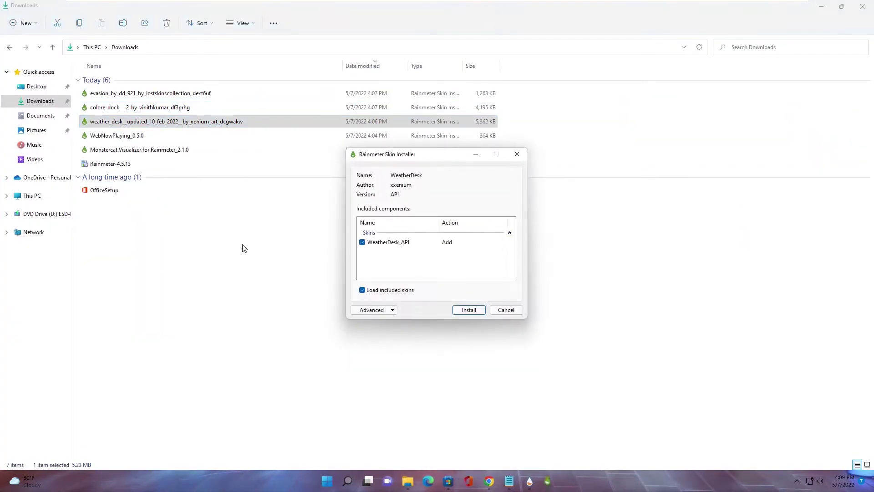
pyautogui.click(471, 311)
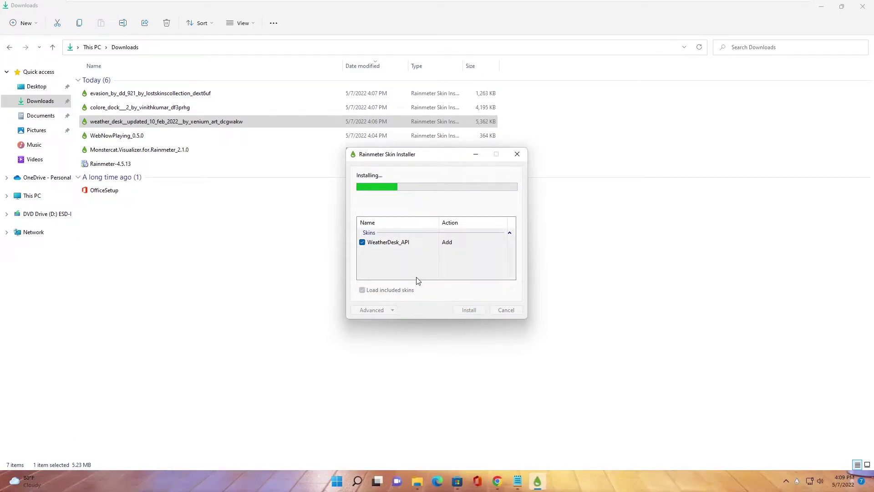
pyautogui.click(822, 9)
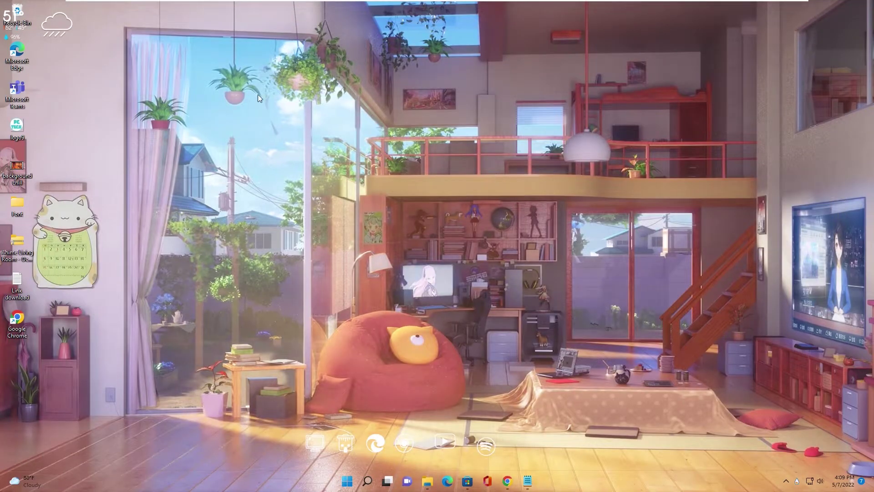
pyautogui.moveTo(58, 23); pyautogui.dragTo(235, 328)
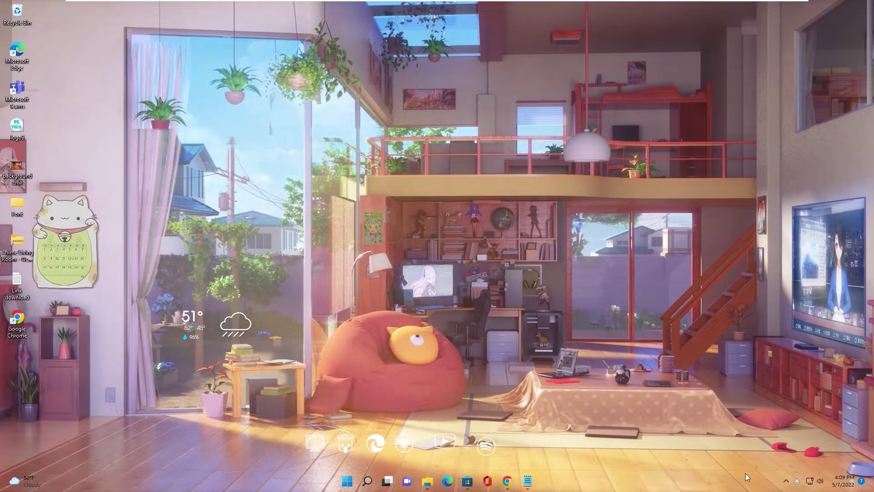
# Step: Open Rainmeter's skin manager, select WeatherDesk.ini under WeatherDesk_API, and set its position to On desktop
pyautogui.click(786, 481)
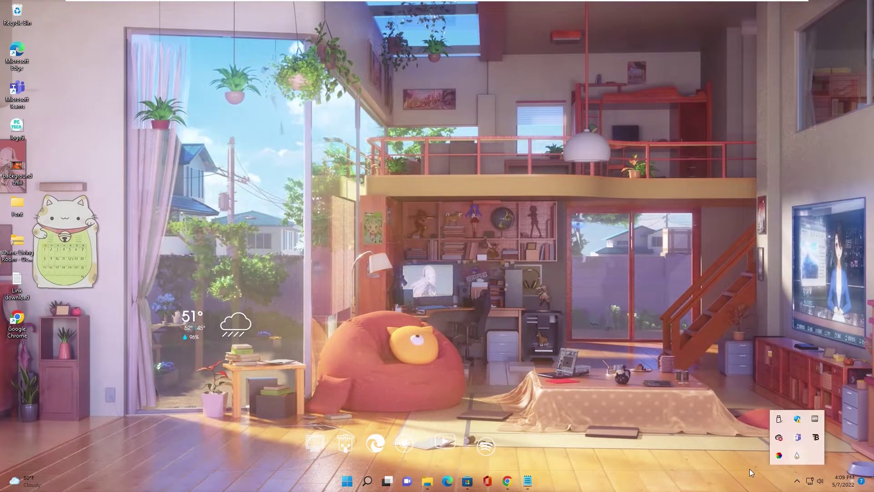
pyautogui.click(796, 455)
pyautogui.moveTo(400, 119); pyautogui.dragTo(514, 138)
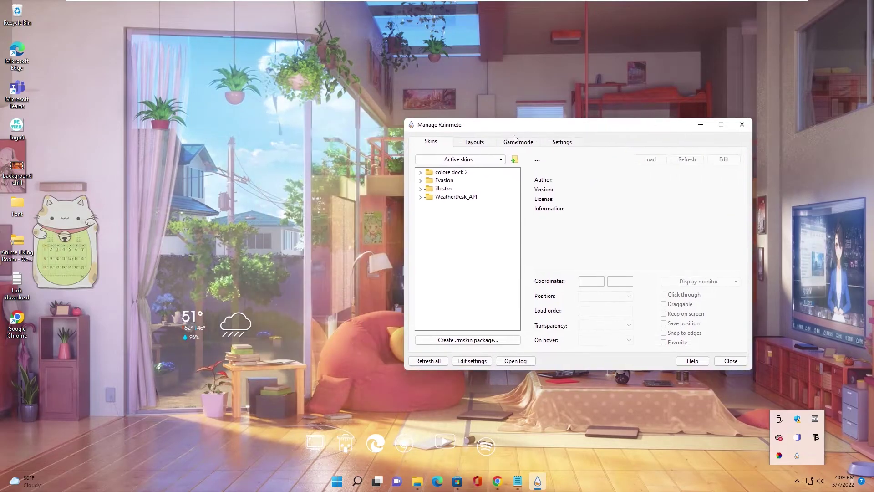
pyautogui.click(420, 197)
pyautogui.click(451, 222)
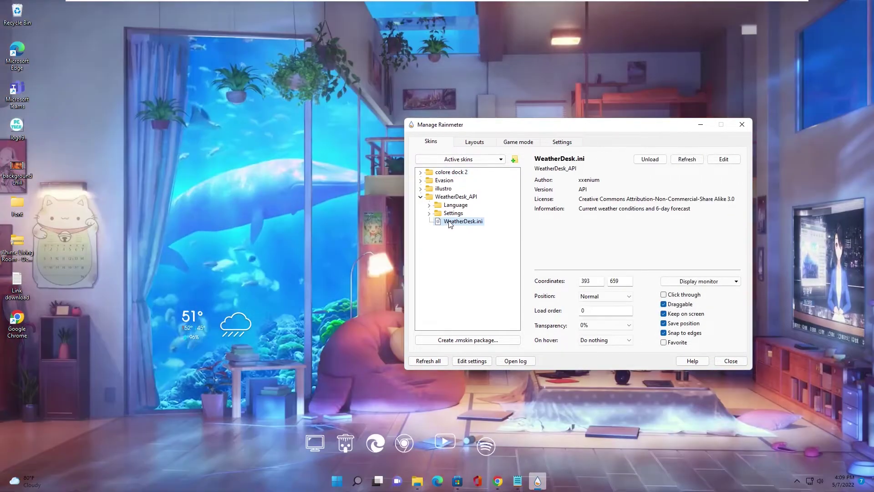
pyautogui.click(604, 297)
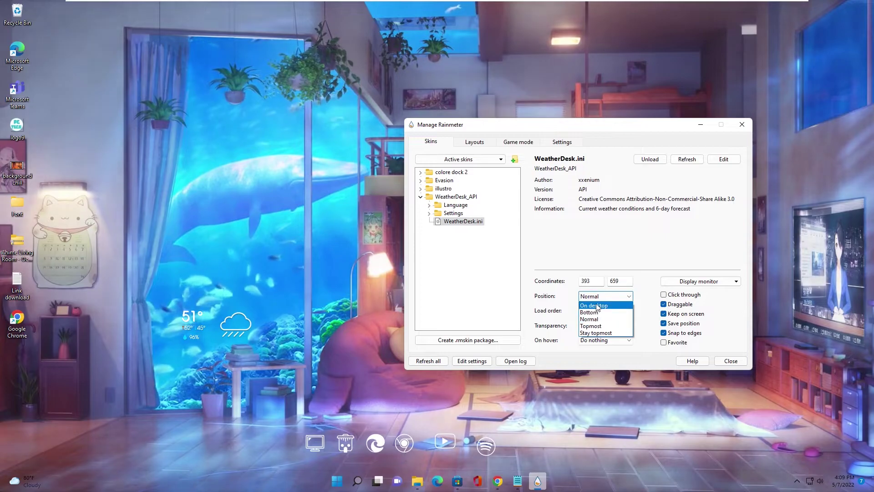
pyautogui.click(596, 307)
# Step: Load Settings.ini from WeatherDesk_API's Settings folder and move the Weather Desk API settings panel away from the desktop icons
pyautogui.click(429, 213)
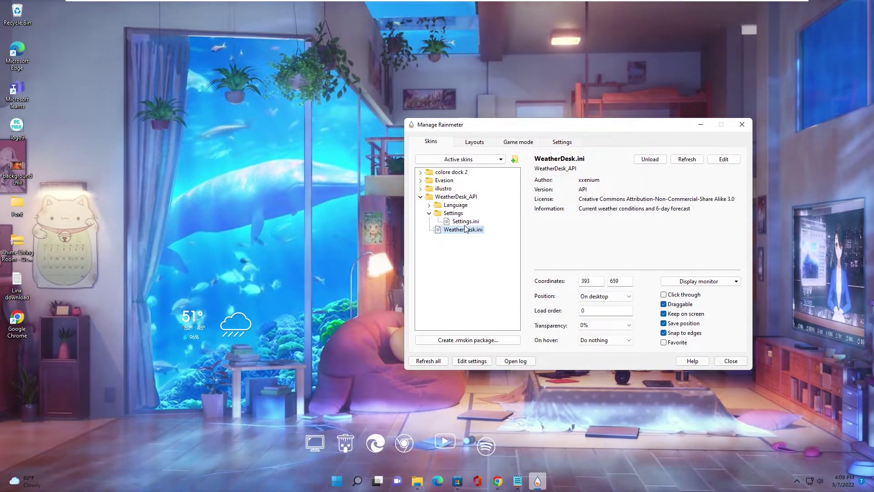
pyautogui.rightClick(466, 221)
pyautogui.click(478, 227)
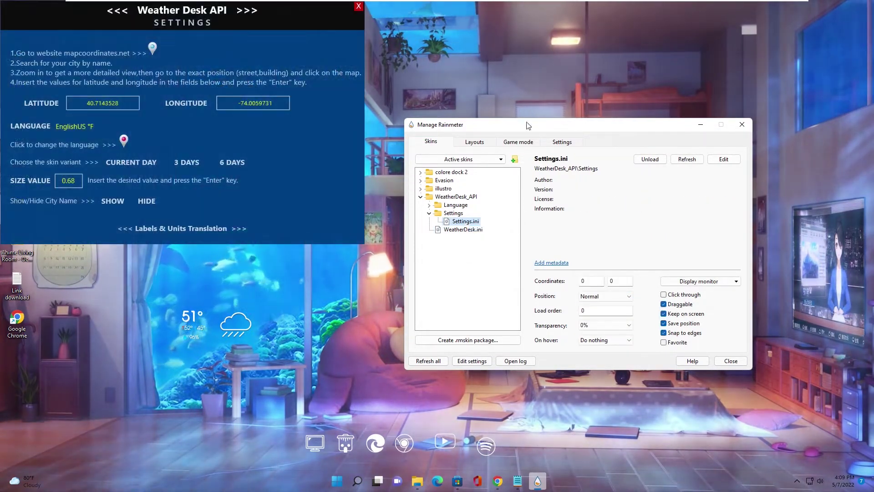
pyautogui.moveTo(528, 135); pyautogui.dragTo(550, 218)
pyautogui.moveTo(59, 9); pyautogui.dragTo(459, 112)
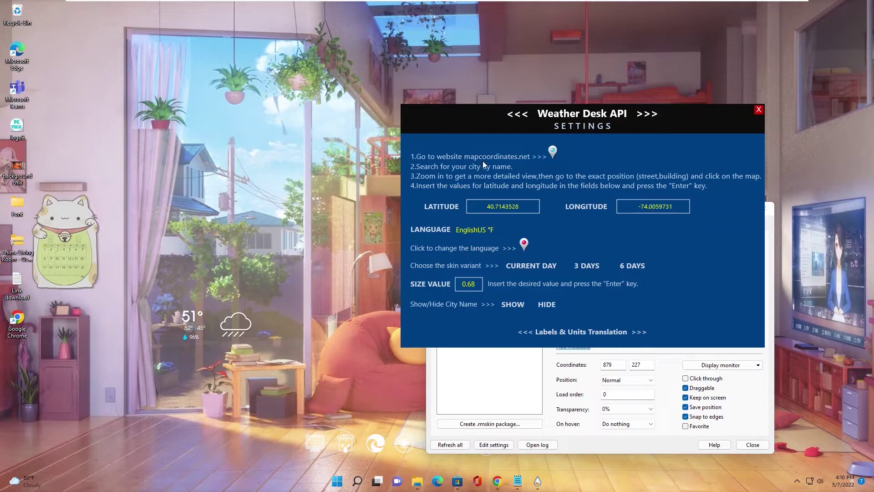
# Step: Open the mapcoordinates.net link from the Weather Desk settings and search the map for "hai phong"
pyautogui.click(553, 152)
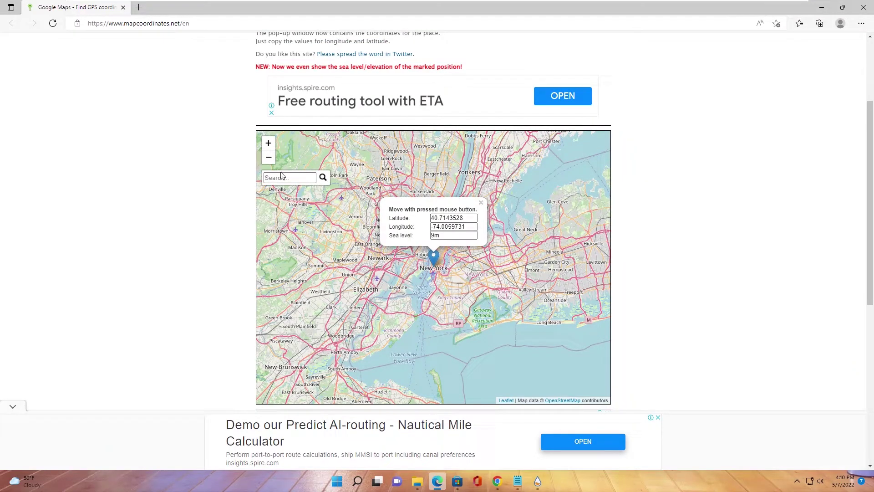
pyautogui.click(282, 177)
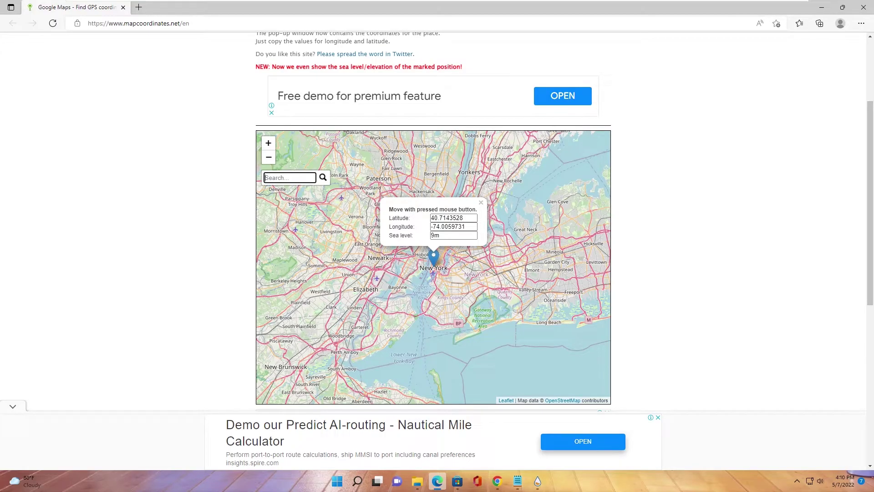
pyautogui.write('hai phong')
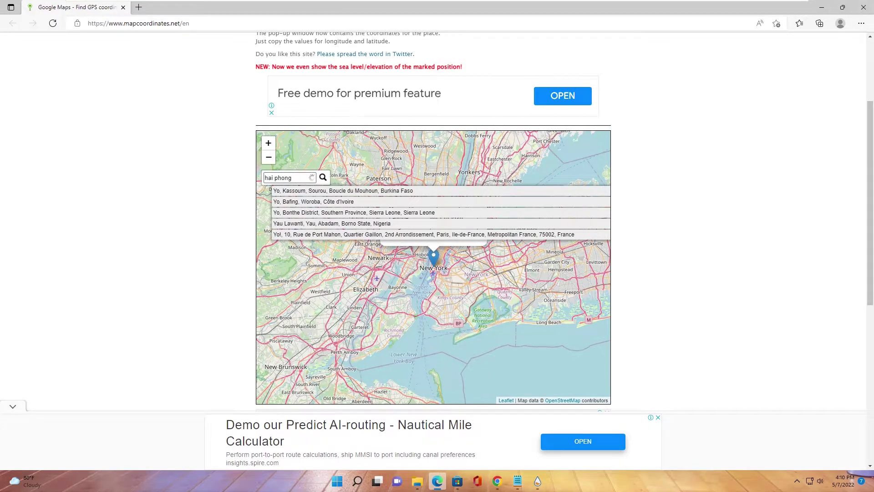
pyautogui.press('Down')
pyautogui.press('Return')
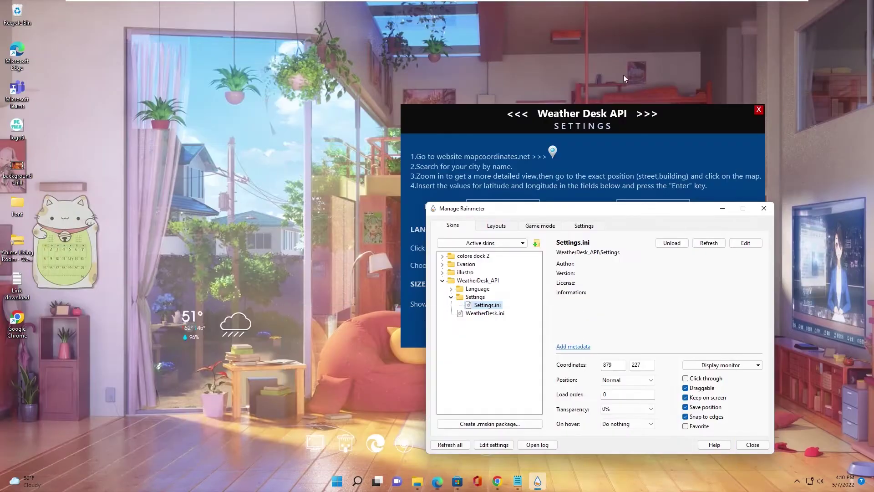
# Step: Move the Weather Desk API settings panel clear of the Rainmeter manager window and set the latitude to 20.858864
pyautogui.moveTo(493, 112); pyautogui.dragTo(333, 76)
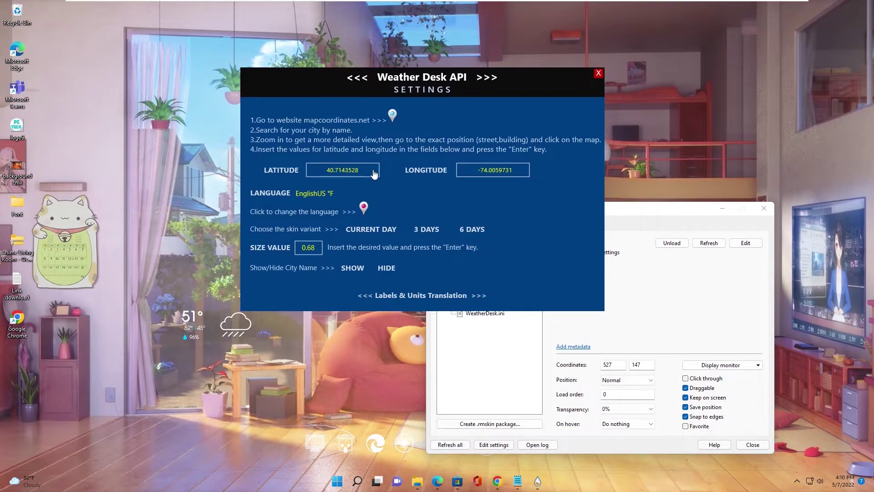
pyautogui.click(363, 175)
pyautogui.write('20.858864')
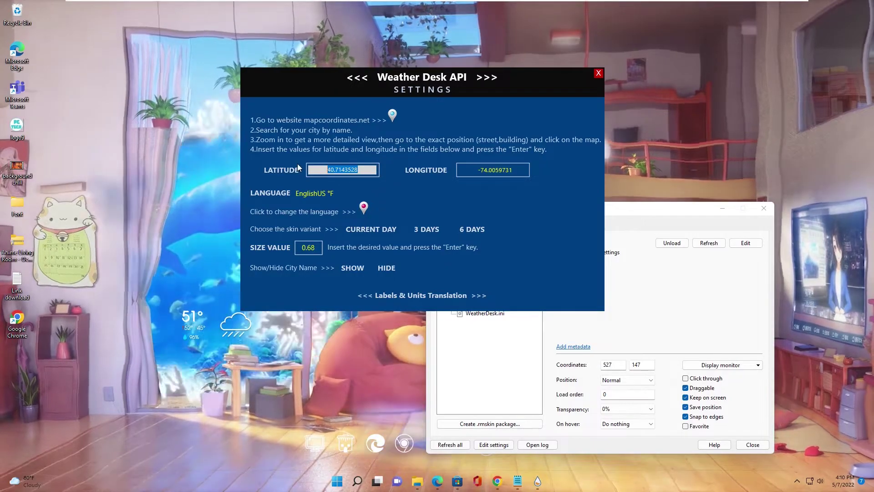
pyautogui.press('Return')
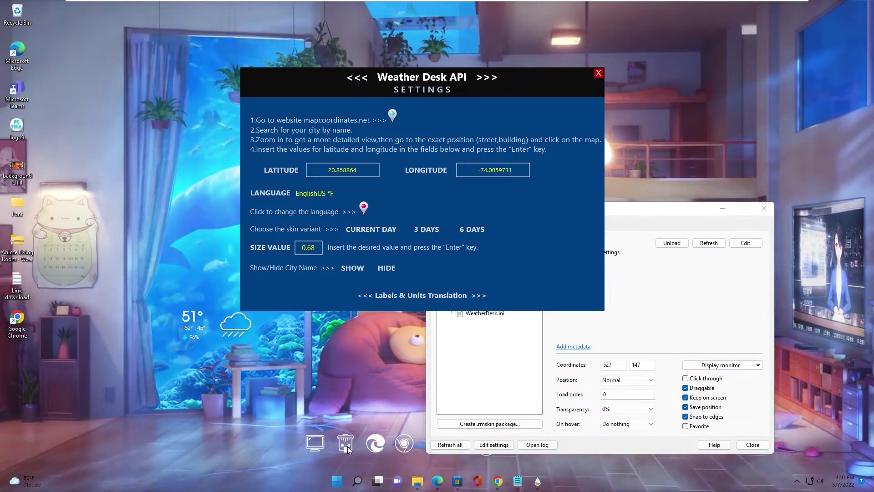
# Step: Copy Haiphong's longitude from the mapcoordinates.net page in Edge and set the Weather Desk longitude to 106.6749591
pyautogui.click(437, 481)
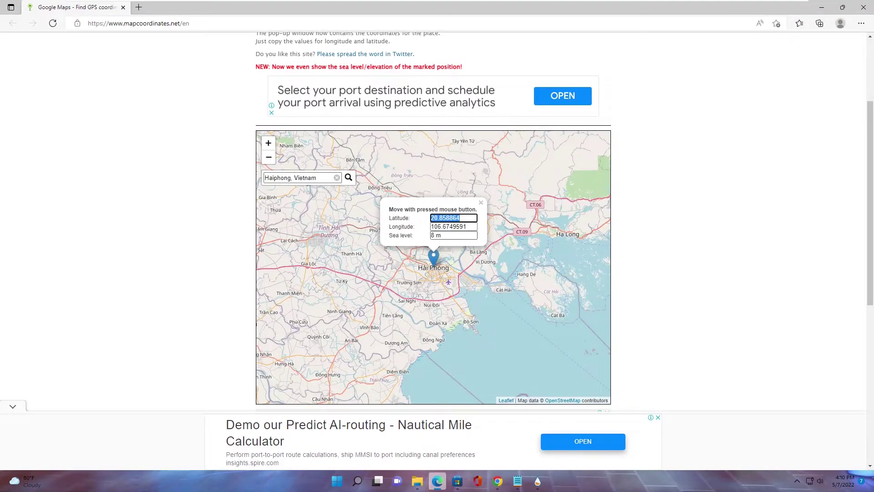
pyautogui.click(822, 7)
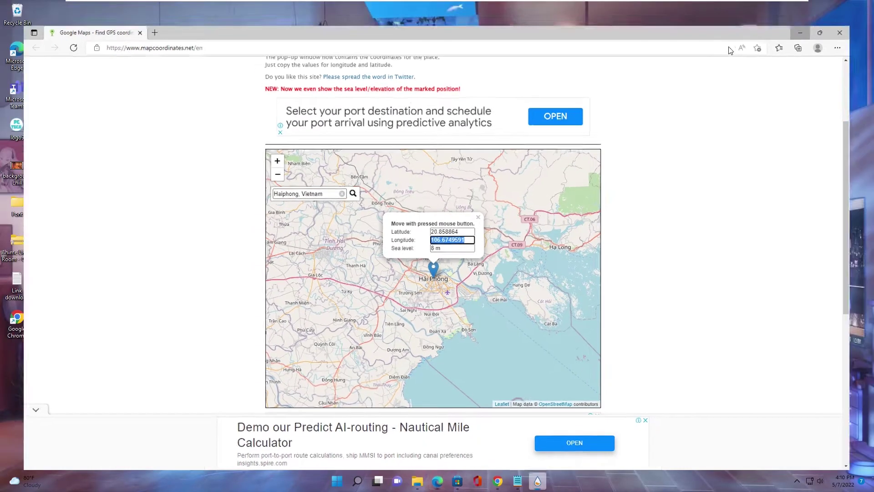
pyautogui.click(514, 171)
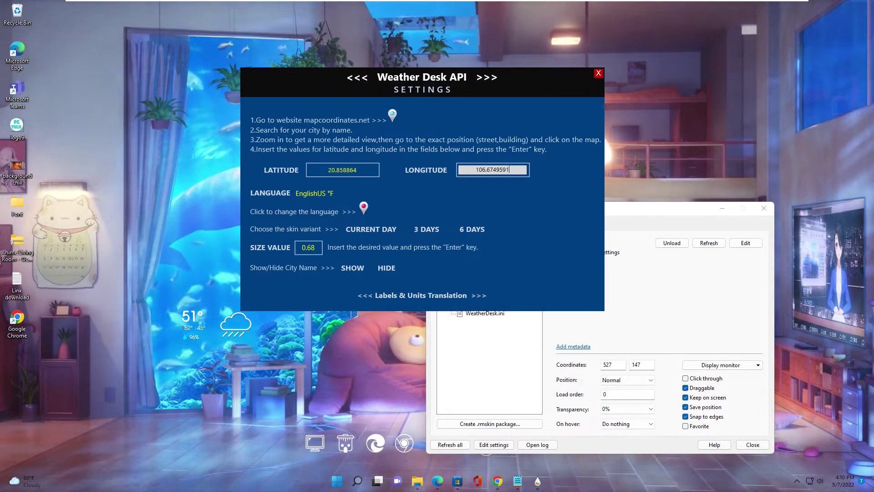
pyautogui.write('106.6749591')
pyautogui.press('Return')
# Step: Choose the 3 DAYS variant for the weather skin and move the widget up within the wallpaper's window
pyautogui.moveTo(349, 78); pyautogui.dragTo(422, 74)
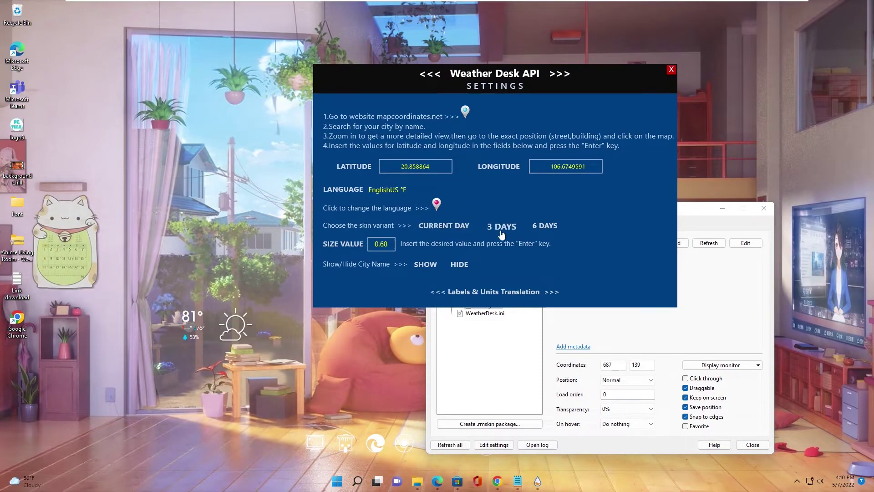
pyautogui.click(503, 231)
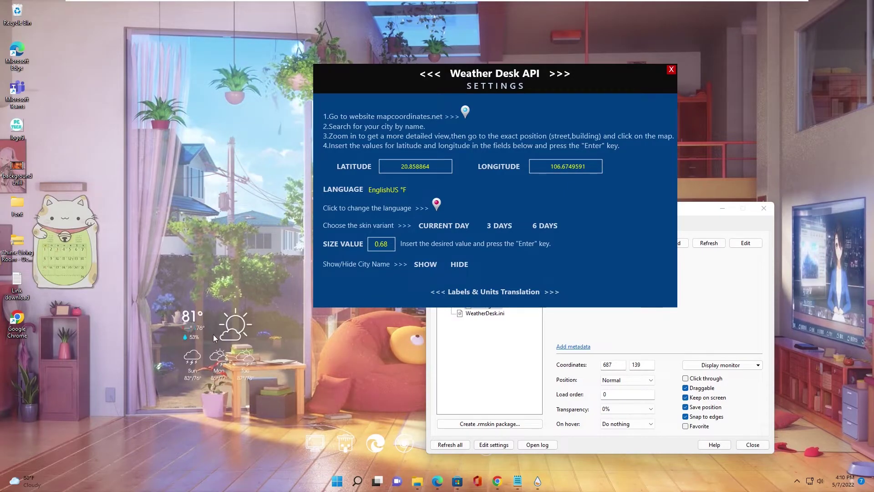
pyautogui.moveTo(219, 321); pyautogui.dragTo(215, 290)
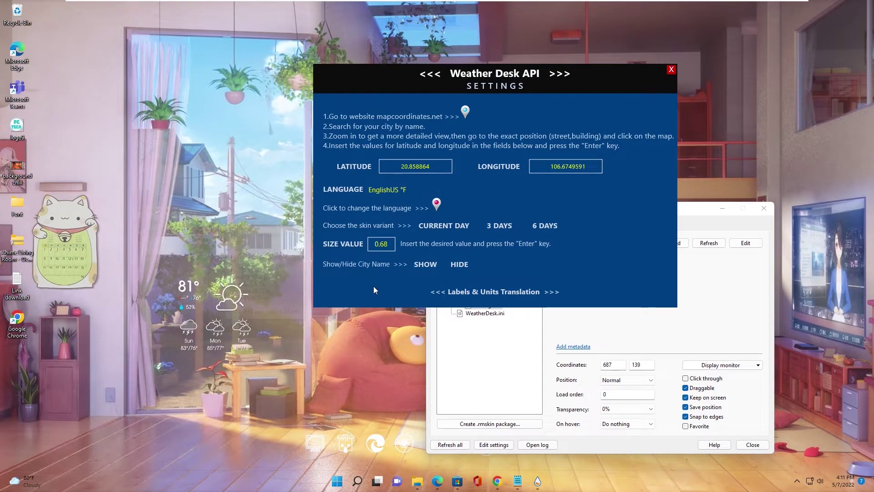
# Step: Set the weather widget's size value to 1 with the city name shown, and close the Weather Desk settings
pyautogui.click(382, 244)
pyautogui.write('1')
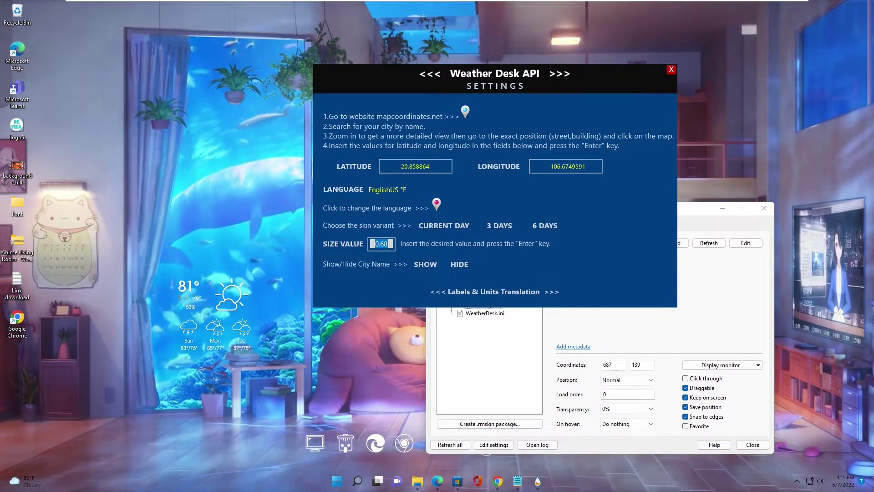
pyautogui.press('Return')
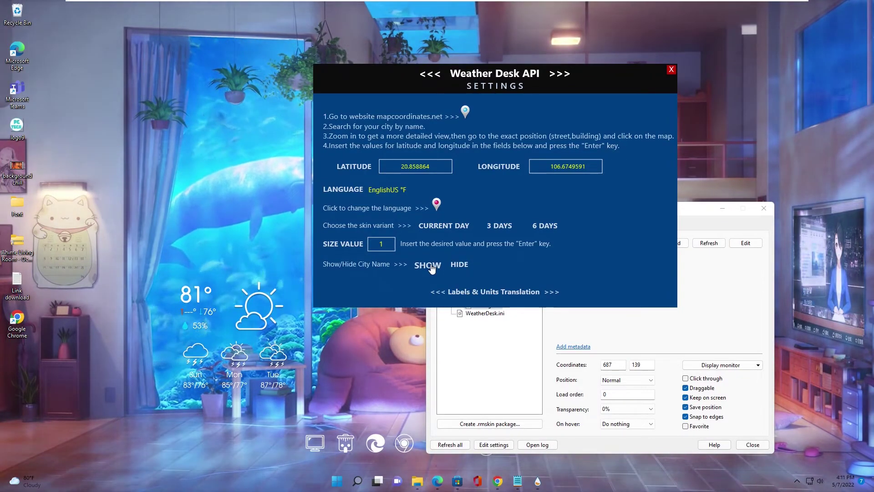
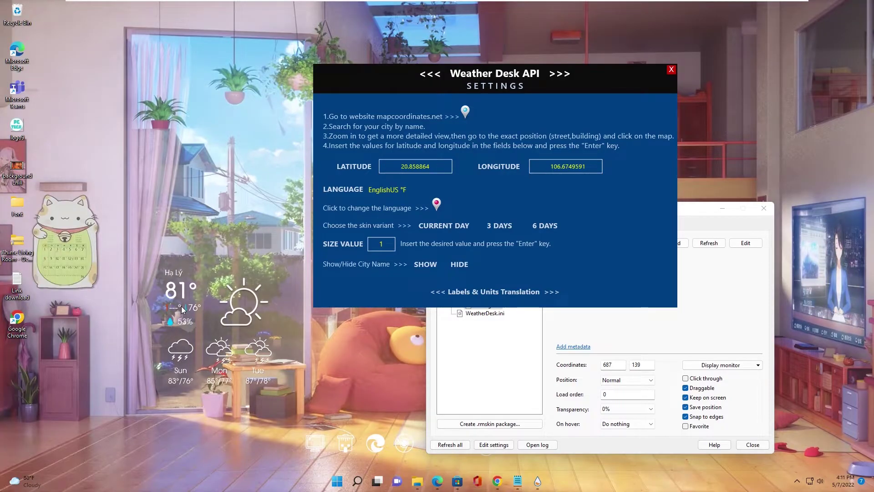
pyautogui.click(671, 70)
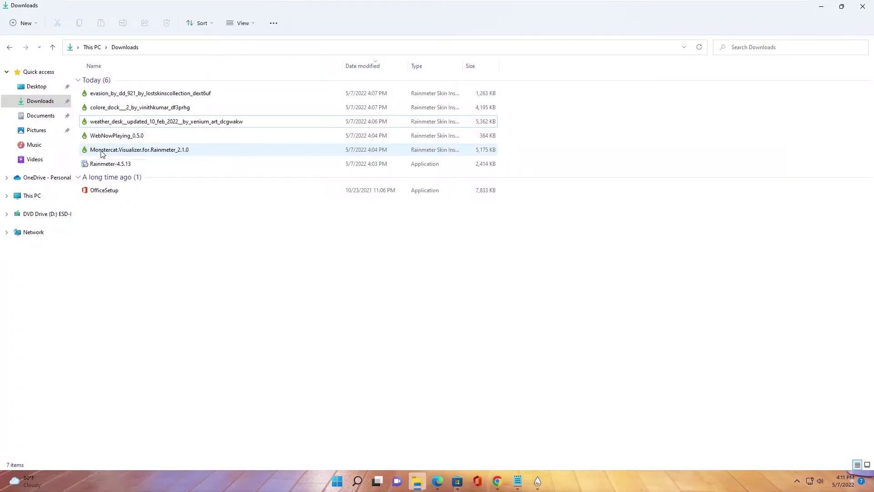
# Step: Install the Monstercat Visualizer 2.1.0 skin from the Downloads folder and start its set-up
pyautogui.doubleClick(101, 153)
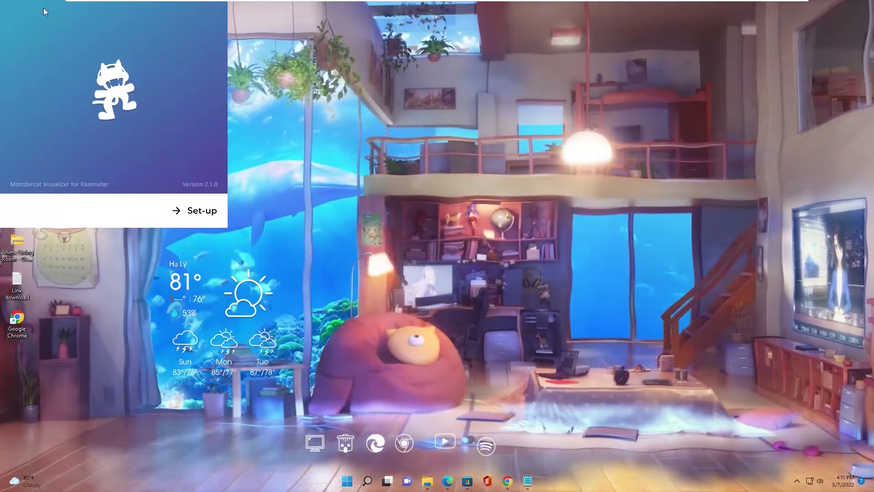
pyautogui.moveTo(190, 202); pyautogui.dragTo(440, 237)
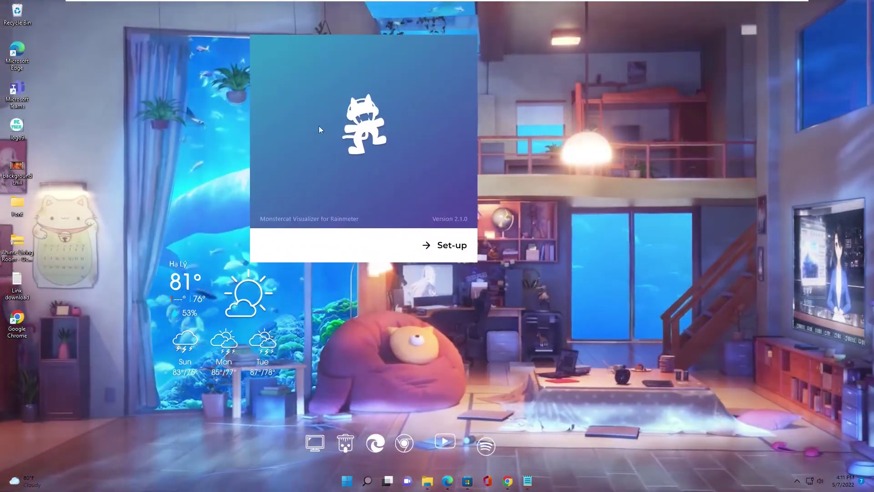
pyautogui.click(446, 244)
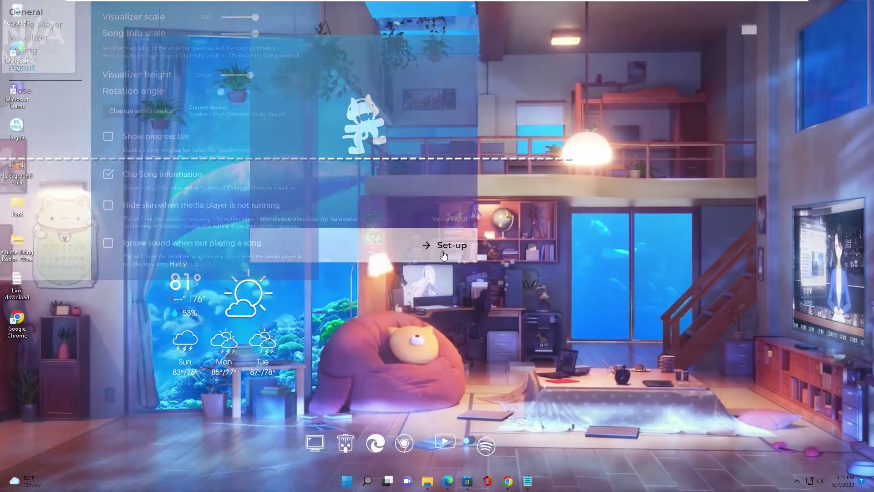
# Step: Move the visualizer settings window away from the desktop icons and unload the album cover skin with the playback controls
pyautogui.moveTo(137, 86); pyautogui.dragTo(472, 137)
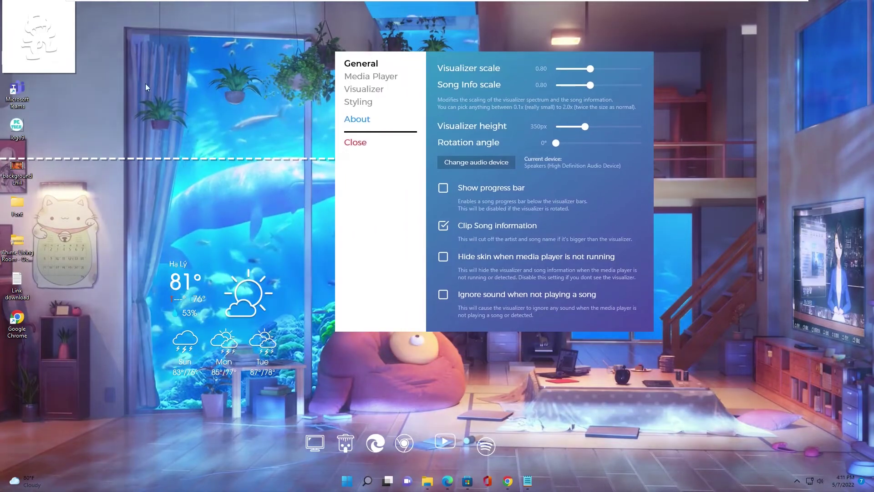
pyautogui.rightClick(53, 66)
pyautogui.click(91, 216)
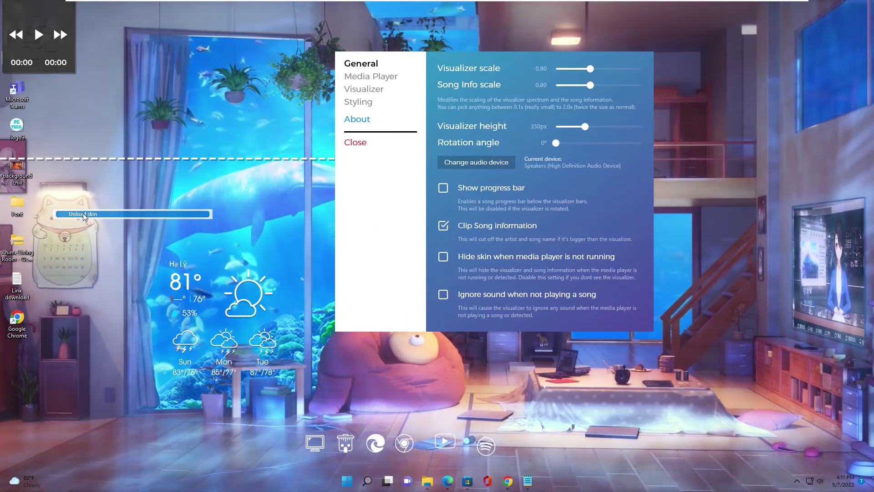
# Step: Reduce the Monstercat visualizer scale to 0.14
pyautogui.moveTo(412, 62); pyautogui.dragTo(471, 77)
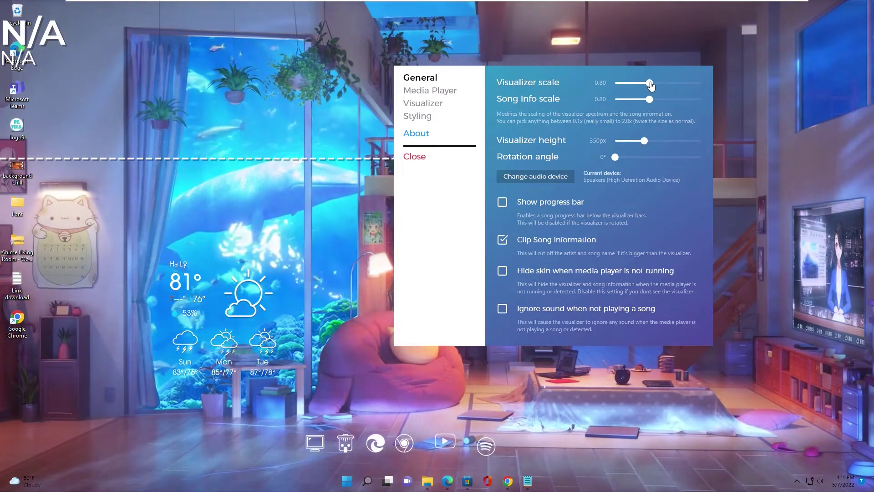
pyautogui.moveTo(649, 82); pyautogui.dragTo(641, 83)
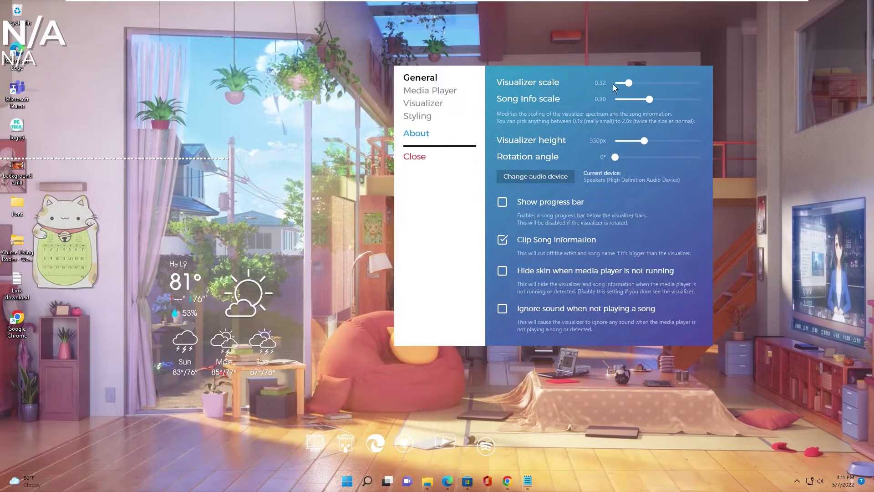
pyautogui.moveTo(625, 81); pyautogui.dragTo(622, 91)
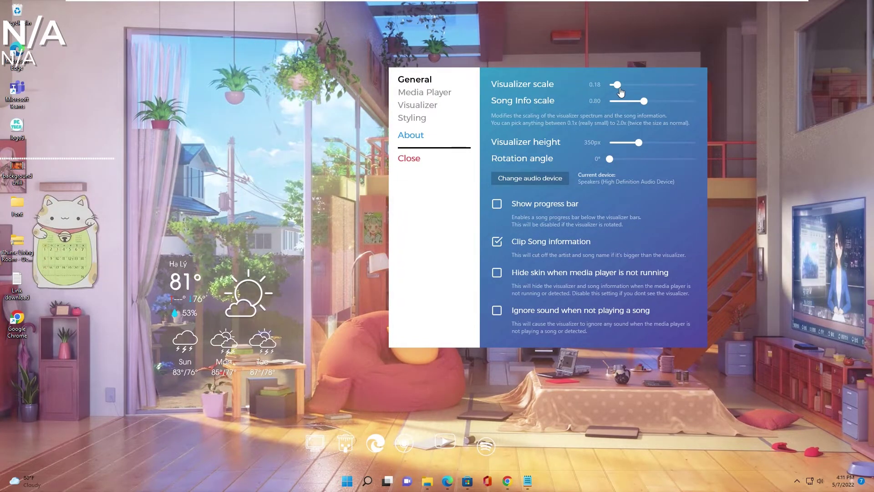
pyautogui.moveTo(618, 93); pyautogui.dragTo(616, 93)
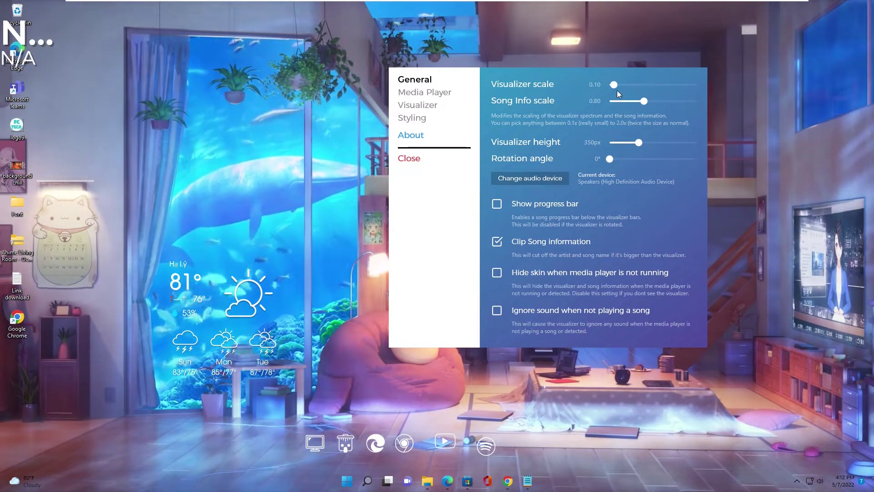
pyautogui.moveTo(615, 85); pyautogui.dragTo(619, 86)
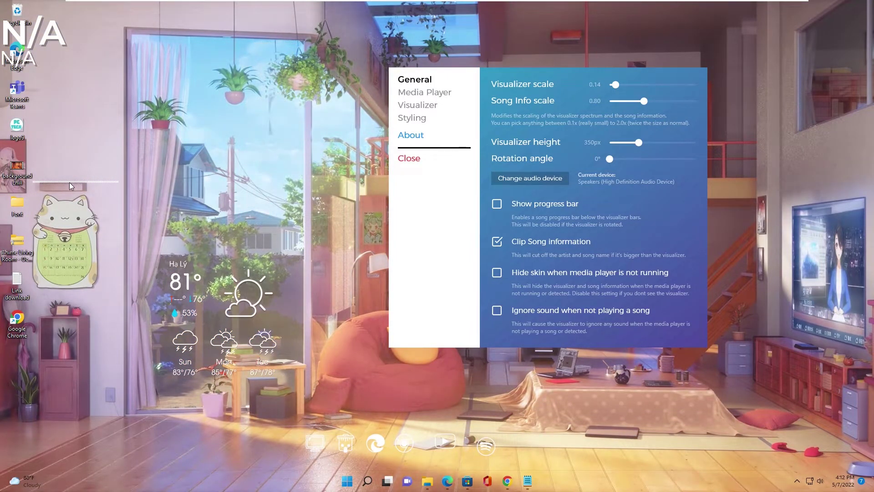
# Step: Place the visualizer line just above the wallpaper's cat calendar and reduce the Song Info scale to 0.18
pyautogui.moveTo(69, 182); pyautogui.dragTo(72, 181)
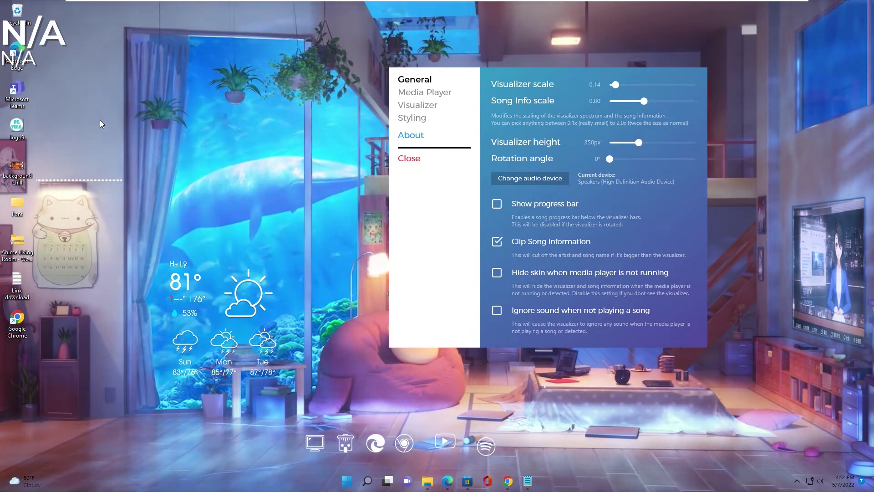
pyautogui.moveTo(641, 101); pyautogui.dragTo(637, 102)
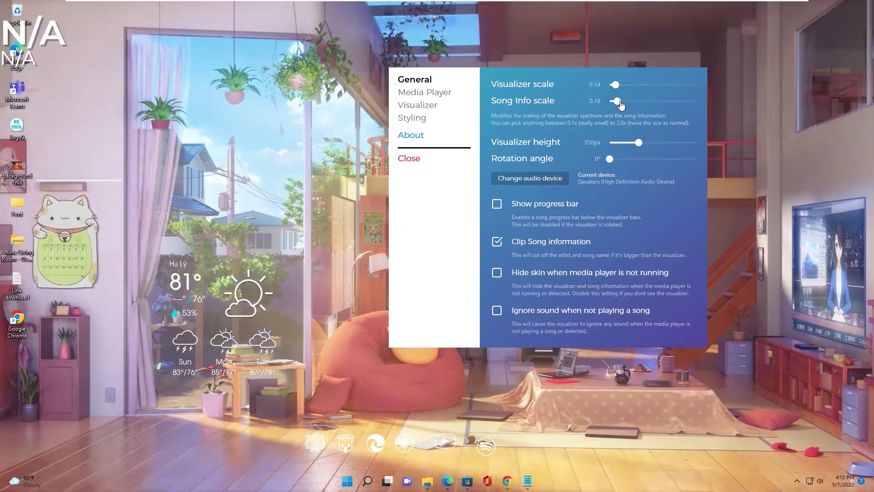
# Step: Choose WebNowPlaying as the visualizer's media player and allow Rainmeter through the firewall on public networks
pyautogui.click(430, 93)
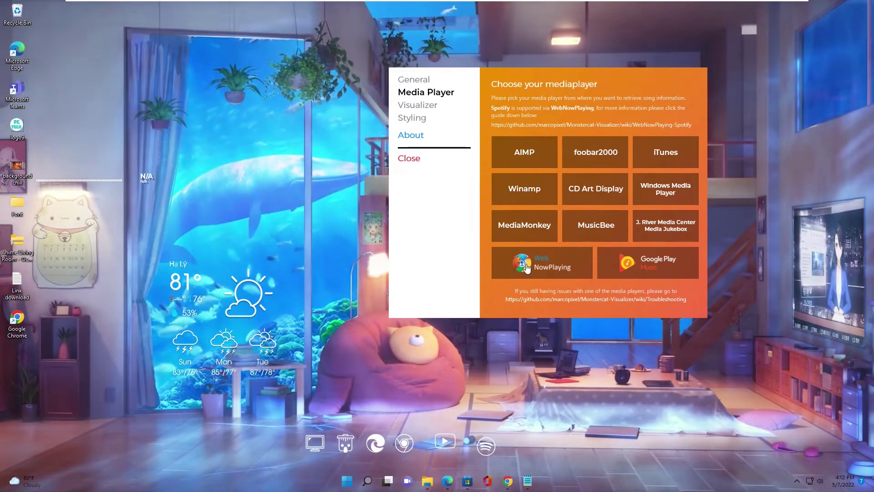
pyautogui.click(527, 268)
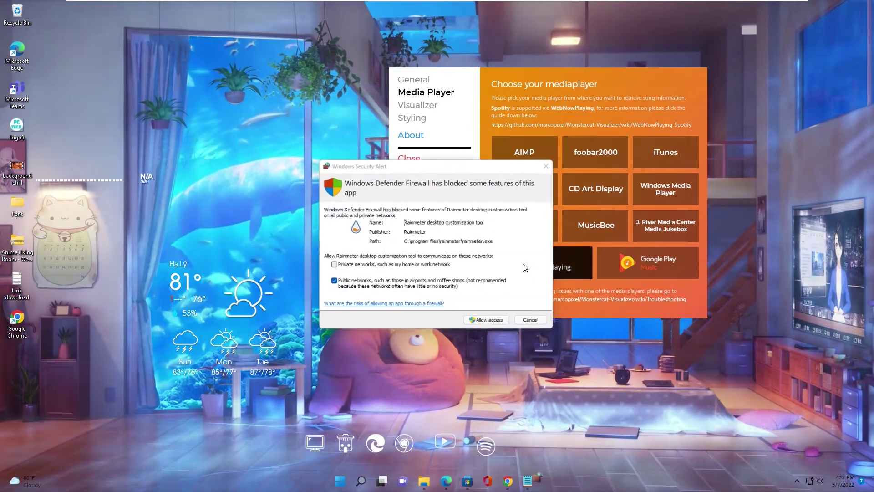
pyautogui.click(486, 324)
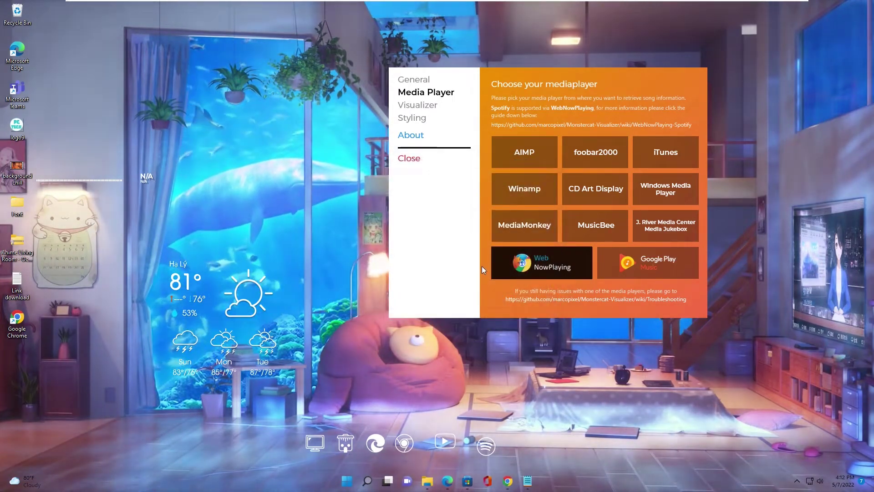
# Step: Set the visualizer's bar count to 60, review the styling options and close the visualizer settings
pyautogui.click(418, 108)
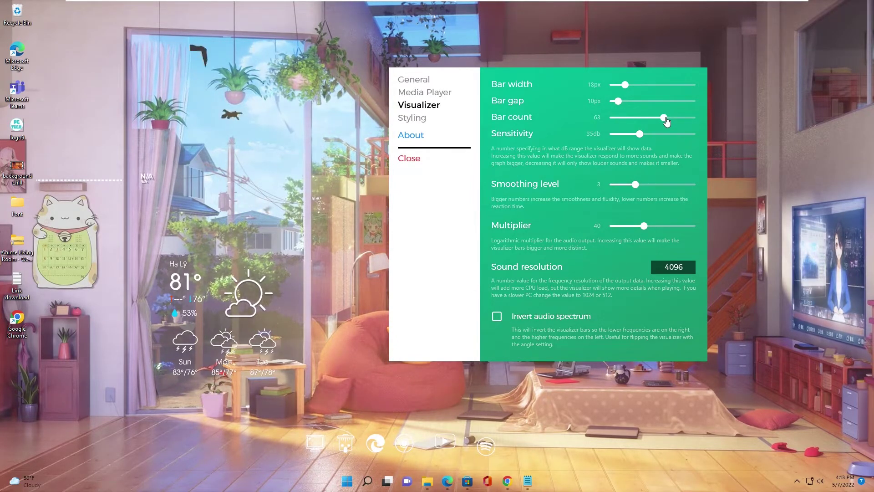
pyautogui.moveTo(664, 117); pyautogui.dragTo(661, 118)
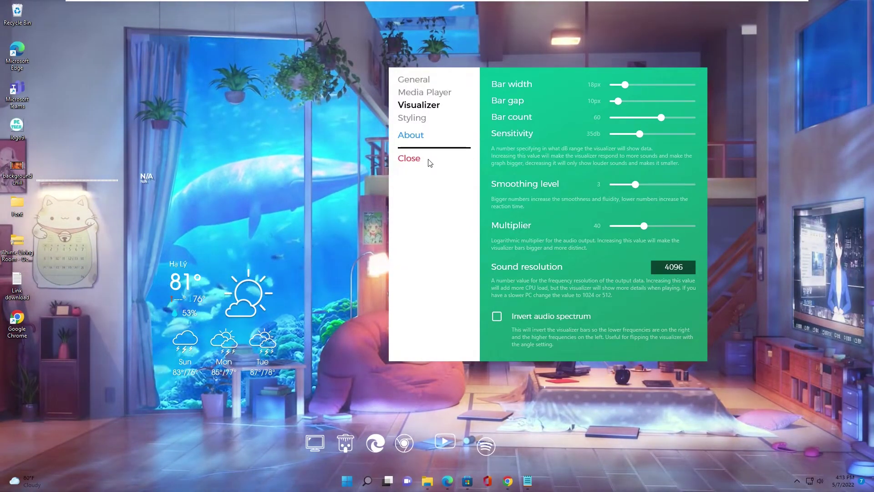
pyautogui.click(414, 118)
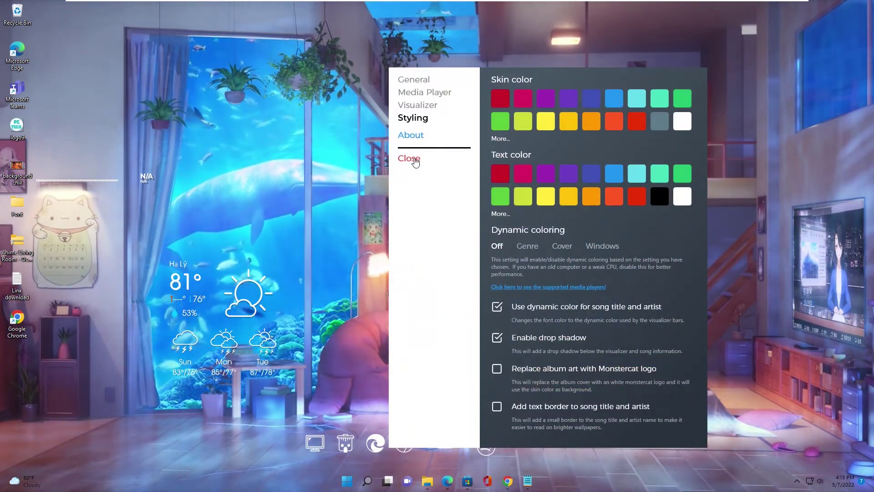
pyautogui.click(415, 161)
# Step: Install the WebNowPlaying_0.5.0 skin package from the Downloads folder and return to the desktop
pyautogui.hotkey('alt', 'Tab')
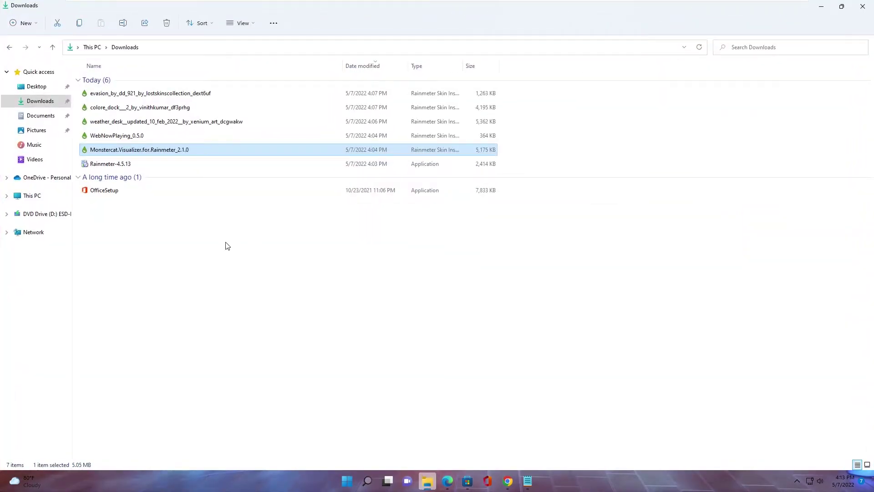
pyautogui.doubleClick(116, 136)
pyautogui.click(469, 310)
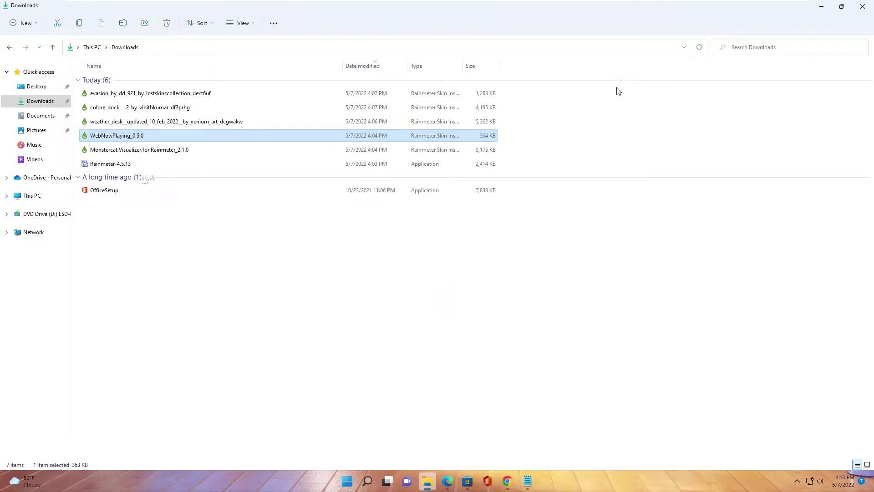
pyautogui.click(821, 10)
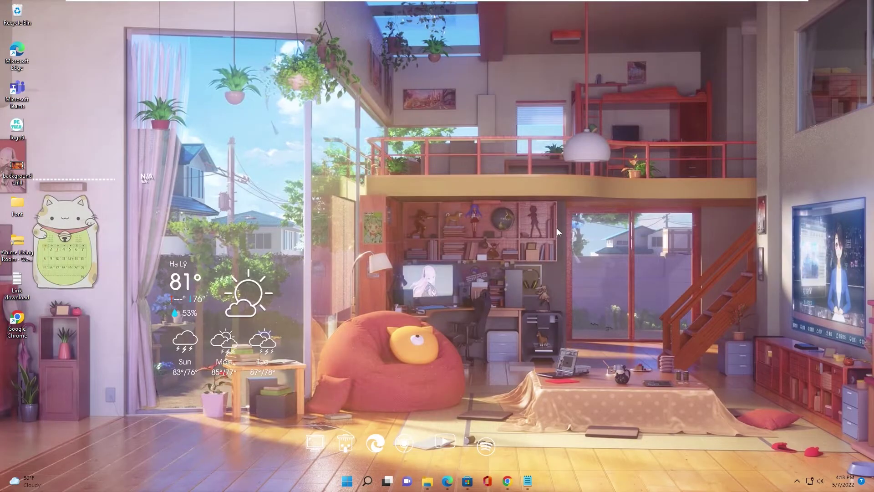
# Step: Bring up the Rainmeter skin manager and show the settings of visualizer.ini in the monstercat-visualizer folder
pyautogui.click(793, 482)
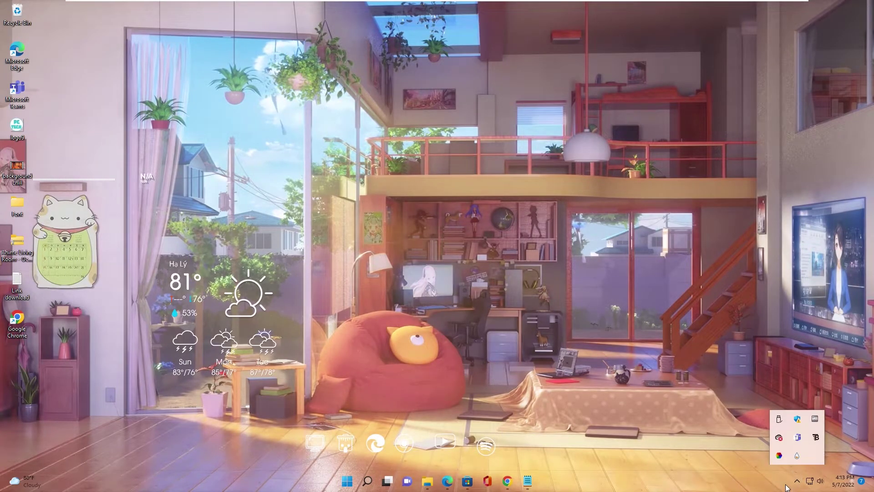
pyautogui.click(797, 456)
pyautogui.moveTo(357, 116); pyautogui.dragTo(453, 118)
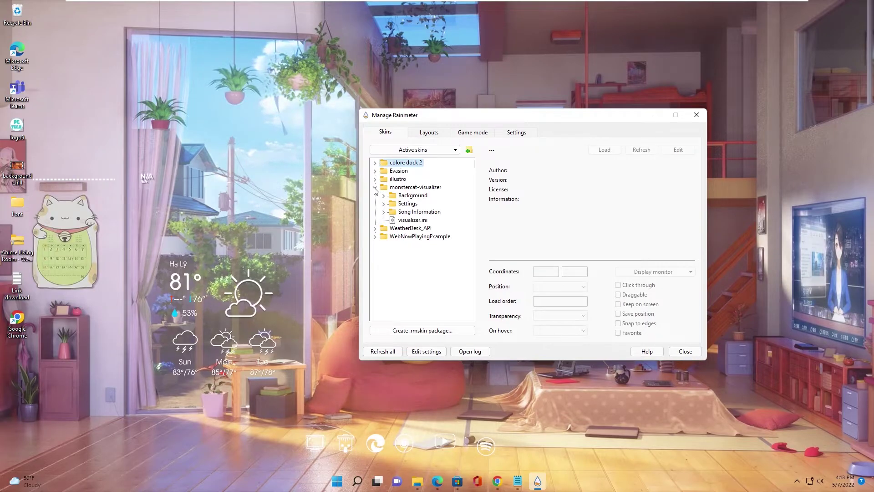
pyautogui.doubleClick(409, 220)
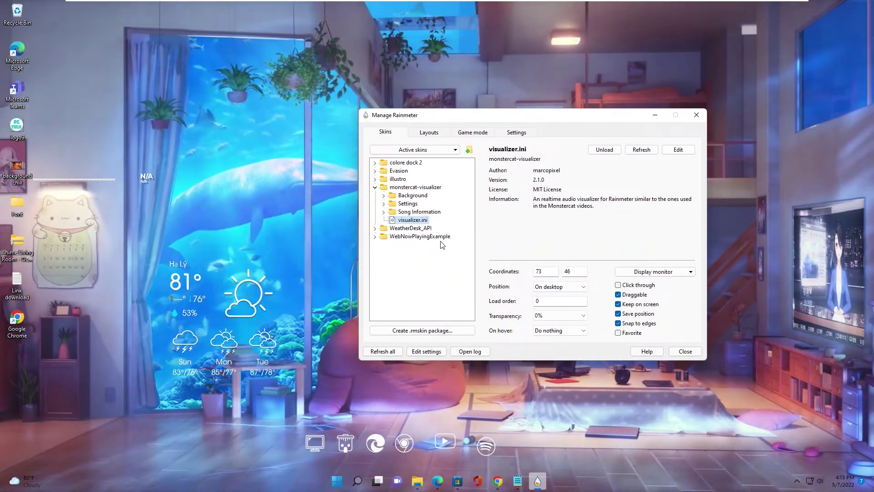
# Step: Load Evasion's Date - Time 24h skin, place it directly above the weather widget and close the skin manager
pyautogui.click(374, 170)
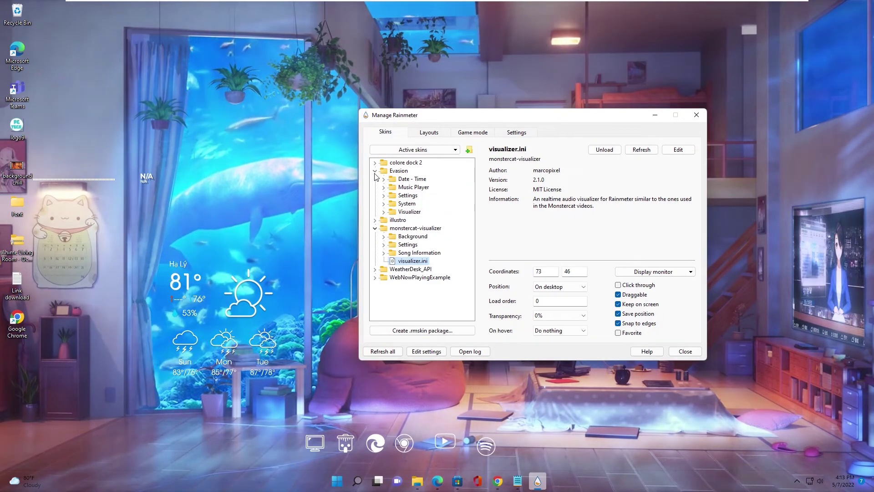
pyautogui.click(383, 179)
pyautogui.rightClick(418, 195)
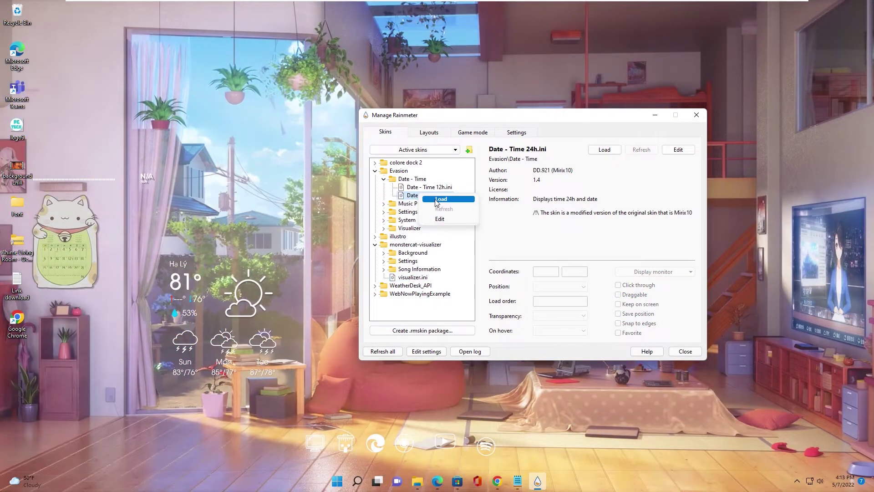
pyautogui.click(440, 199)
pyautogui.moveTo(75, 42); pyautogui.dragTo(212, 207)
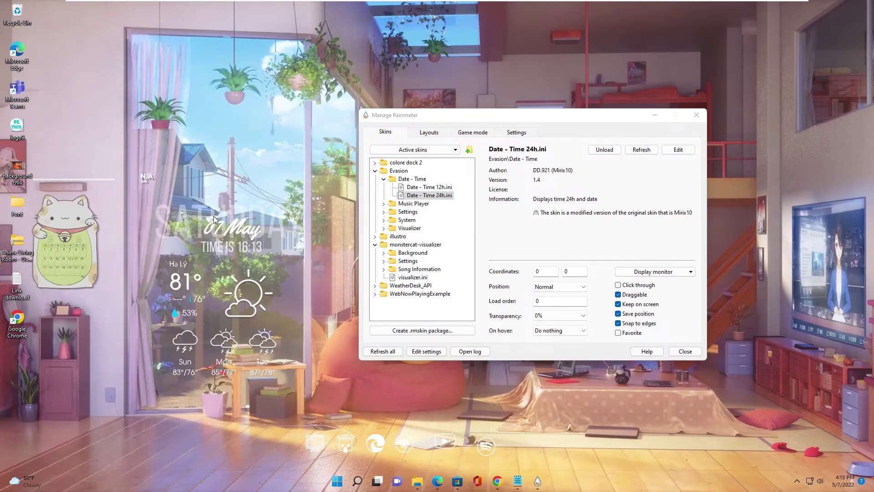
pyautogui.click(695, 116)
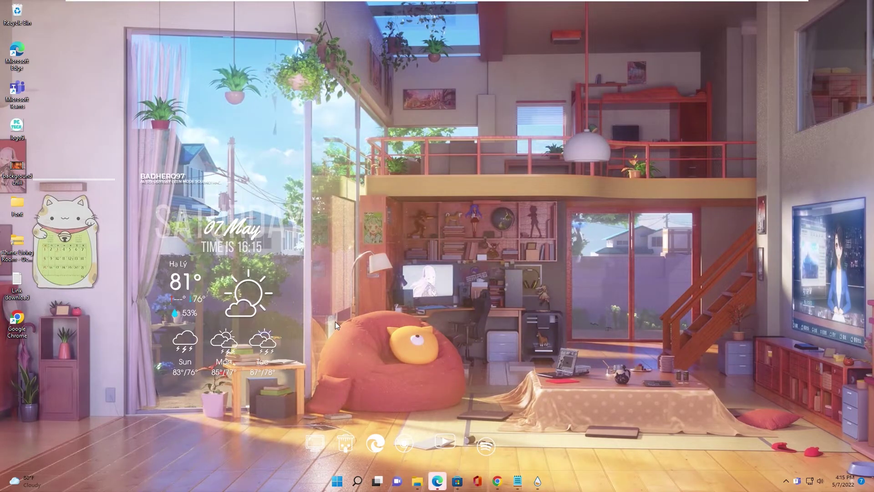
# Step: Hide all the regular desktop icons
pyautogui.rightClick(246, 110)
pyautogui.moveTo(320, 127)
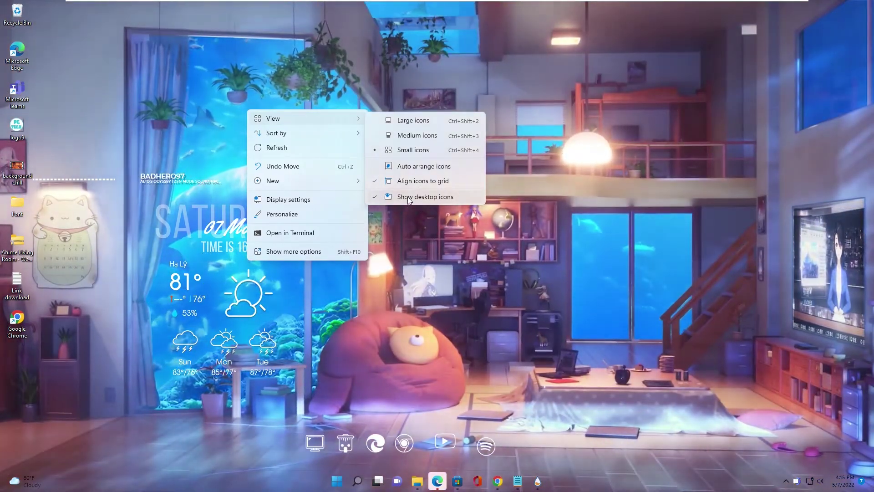
pyautogui.click(408, 196)
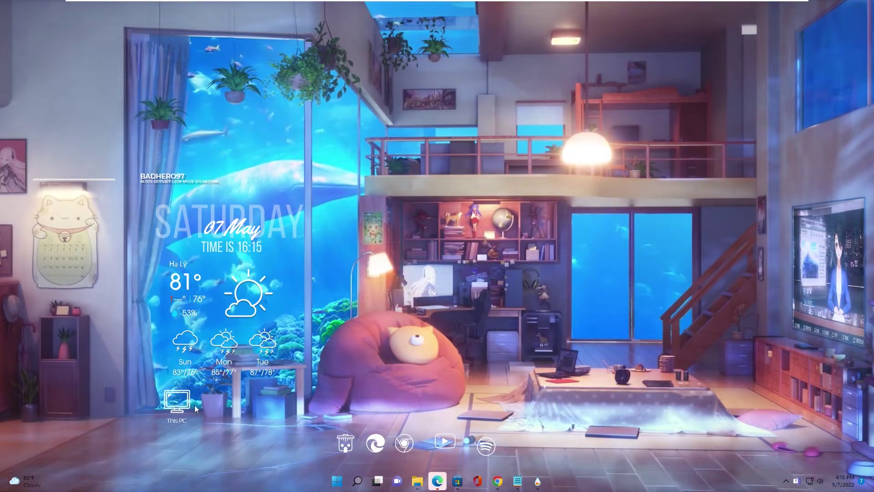
# Step: Arrange the dock's Recycle Bin, Edge, Chrome, YouTube and Spotify icons with This PC in two rows of three below the weather forecast
pyautogui.moveTo(345, 442); pyautogui.dragTo(216, 399)
pyautogui.moveTo(375, 443); pyautogui.dragTo(257, 404)
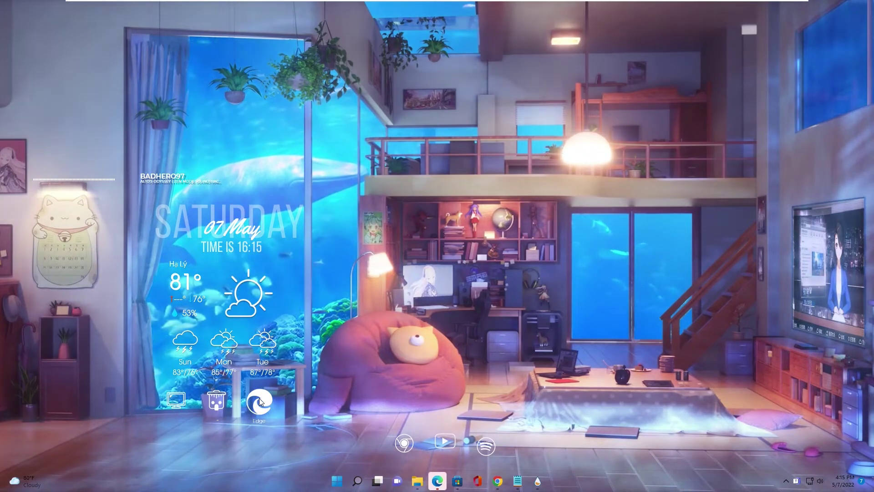
pyautogui.moveTo(404, 443); pyautogui.dragTo(176, 429)
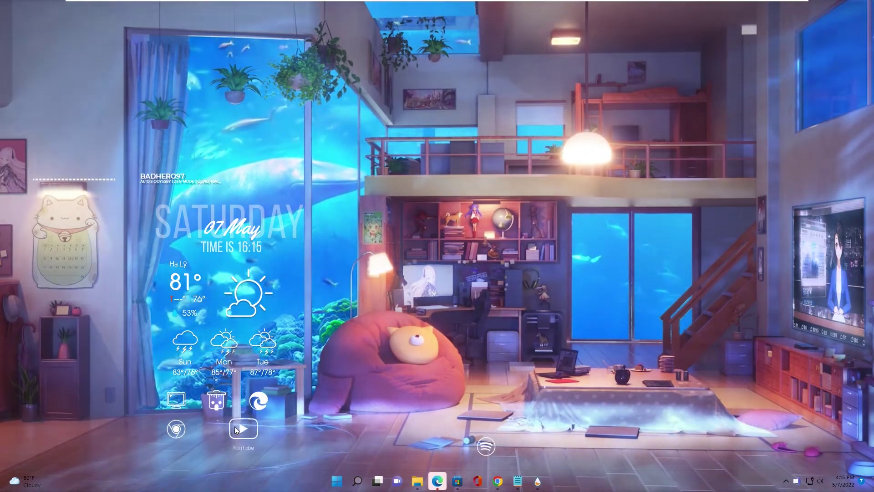
pyautogui.moveTo(441, 440); pyautogui.dragTo(217, 426)
pyautogui.moveTo(486, 446); pyautogui.dragTo(256, 425)
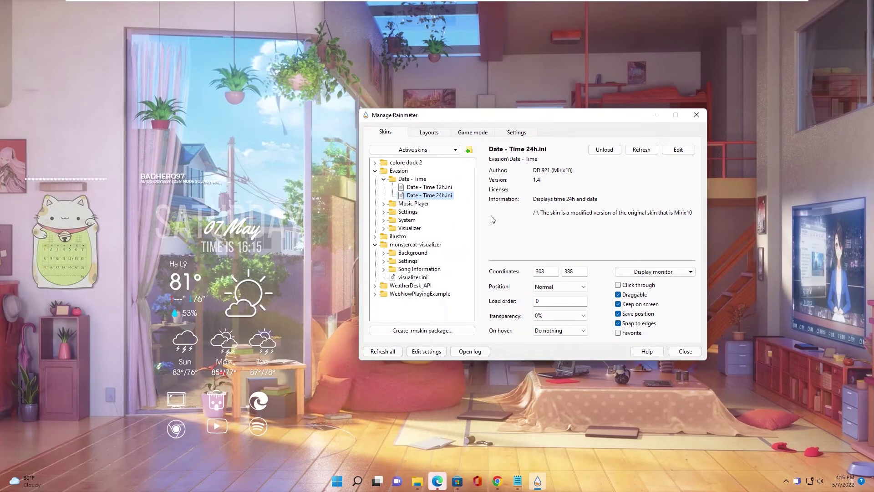
# Step: Set the Date - Time 24h skin's position to On desktop, check the visualizer and WeatherDesk skins' positions, and close the manager
pyautogui.click(546, 324)
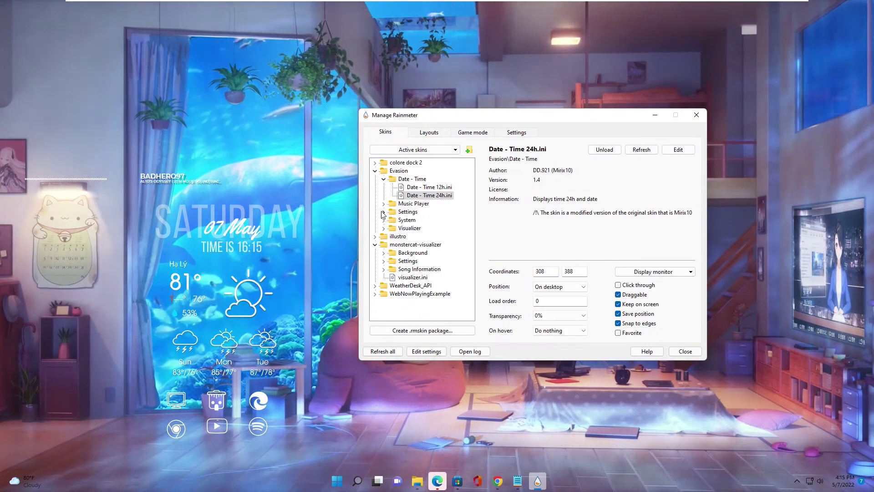
pyautogui.click(412, 277)
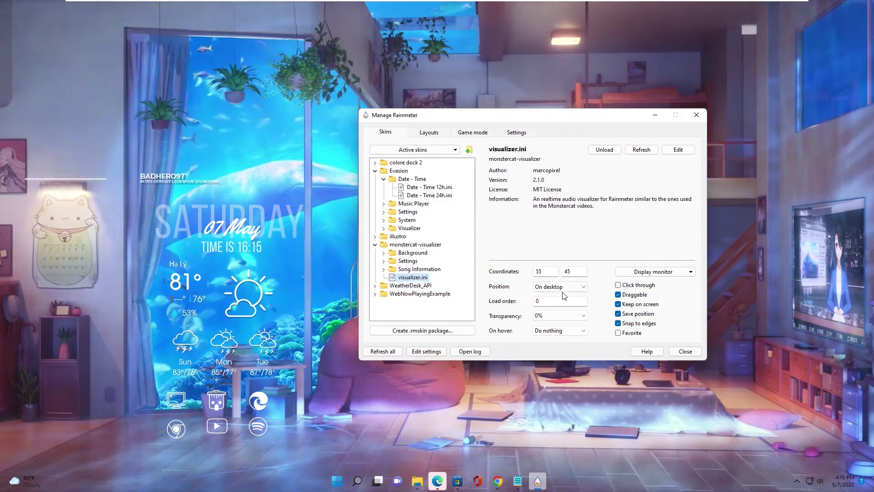
pyautogui.click(375, 285)
pyautogui.click(418, 310)
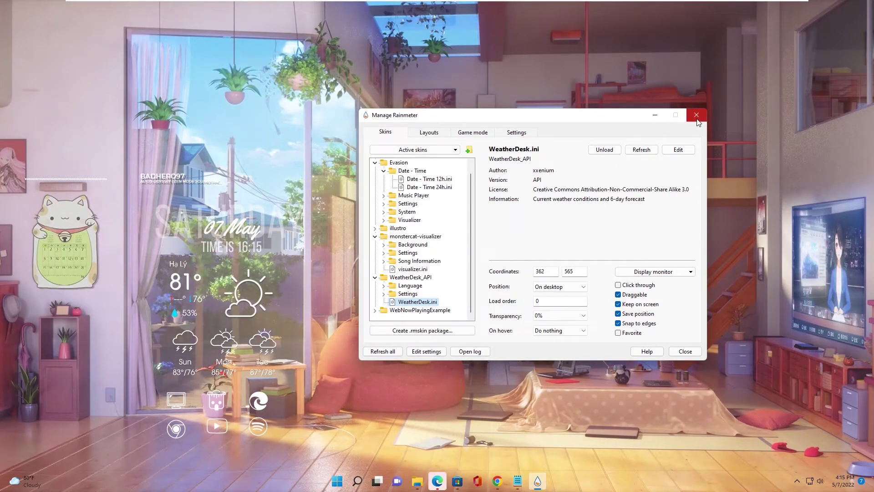
pyautogui.click(697, 120)
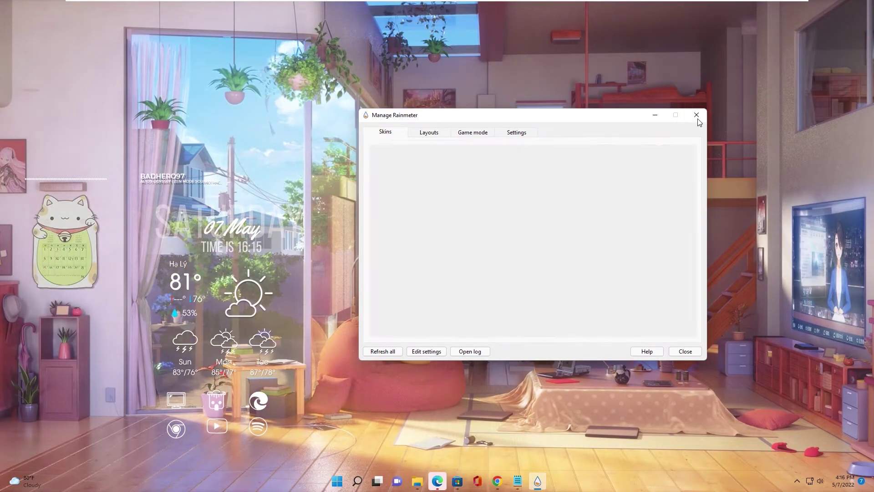
# Step: Refresh the desktop and unpin File Explorer, Edge, Microsoft Store and Office from the taskbar
pyautogui.rightClick(385, 162)
pyautogui.click(402, 203)
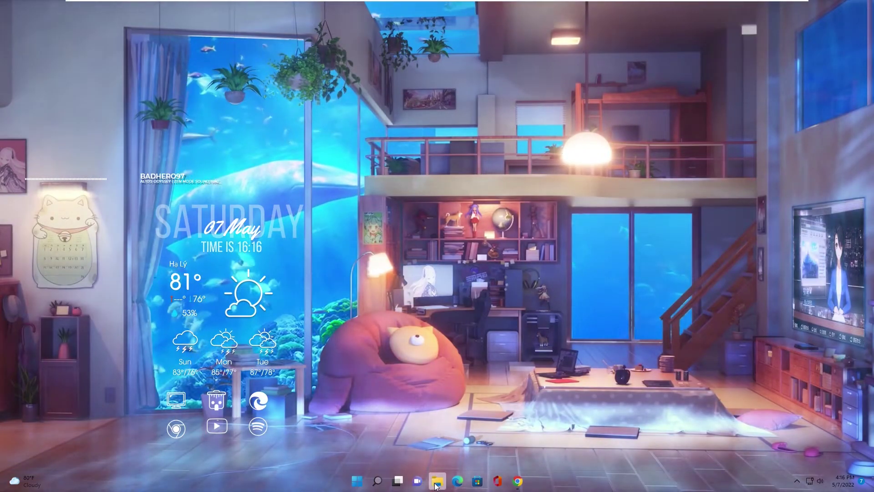
pyautogui.rightClick(436, 482)
pyautogui.click(414, 458)
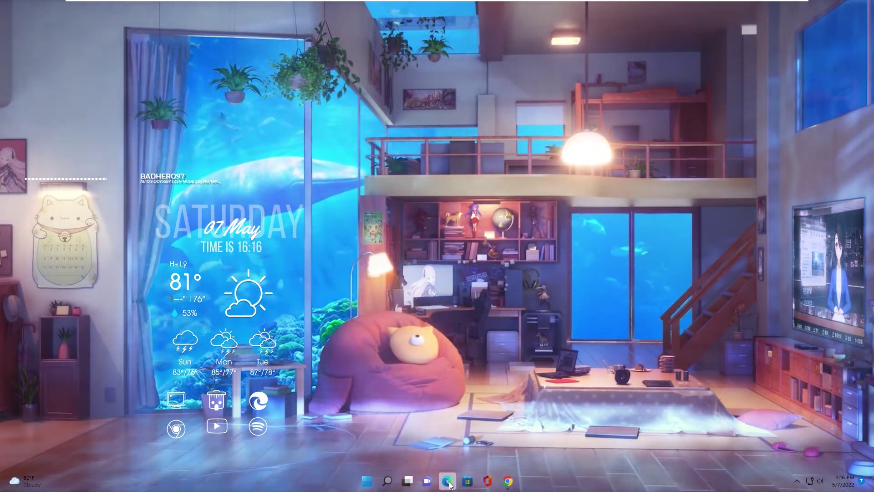
pyautogui.rightClick(447, 481)
pyautogui.click(424, 457)
pyautogui.rightClick(457, 481)
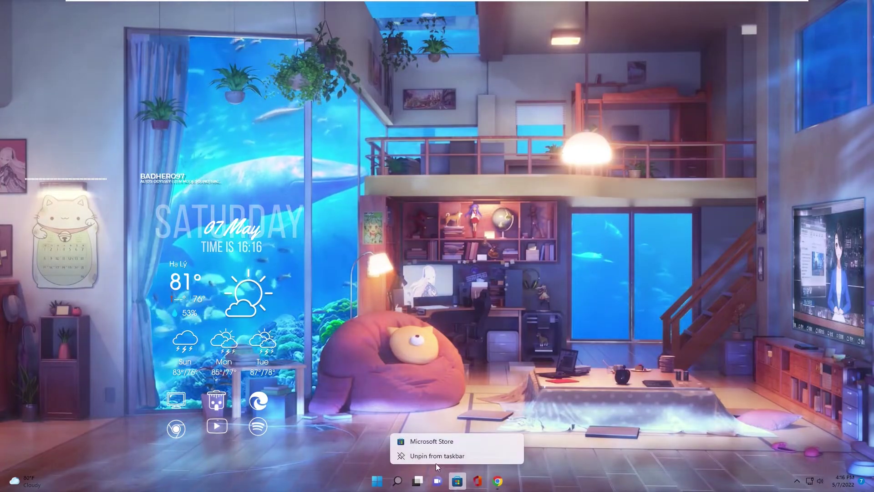
pyautogui.click(437, 456)
pyautogui.rightClick(470, 481)
pyautogui.click(429, 450)
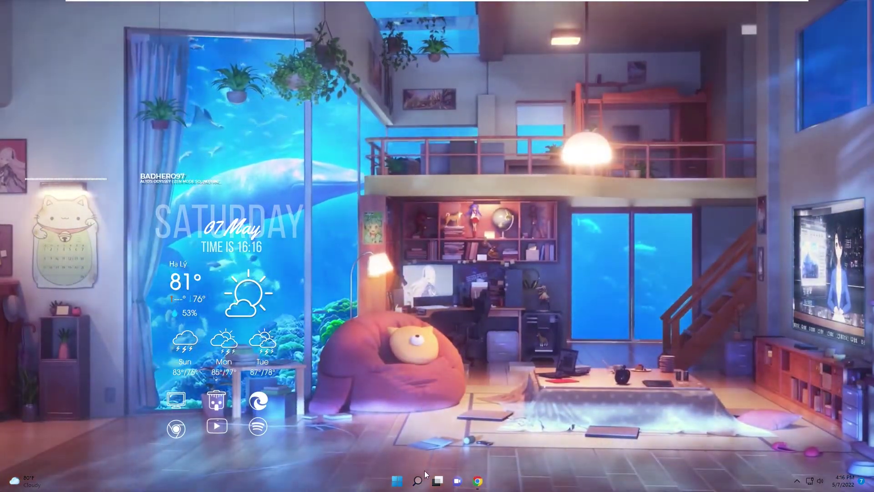
# Step: Turn off the Search, Task view, Widgets and Chat taskbar items in the personalization settings and close Settings
pyautogui.click(397, 480)
pyautogui.click(414, 253)
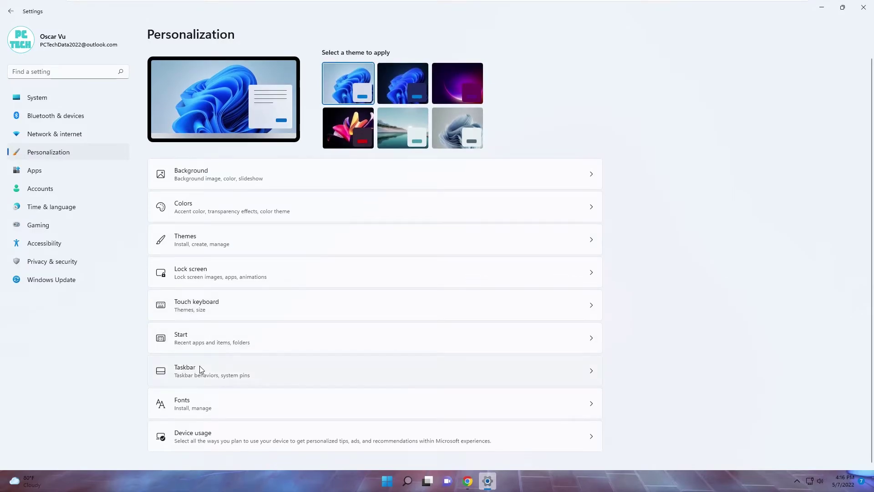
pyautogui.click(200, 369)
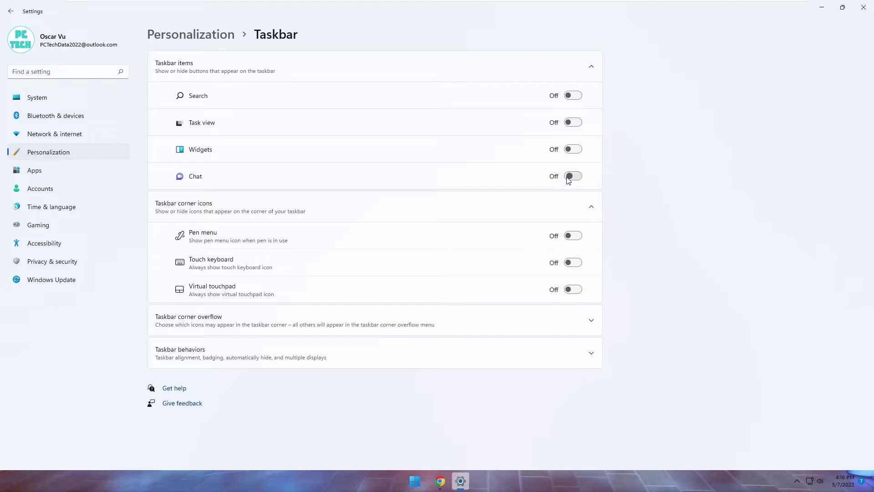
pyautogui.click(820, 11)
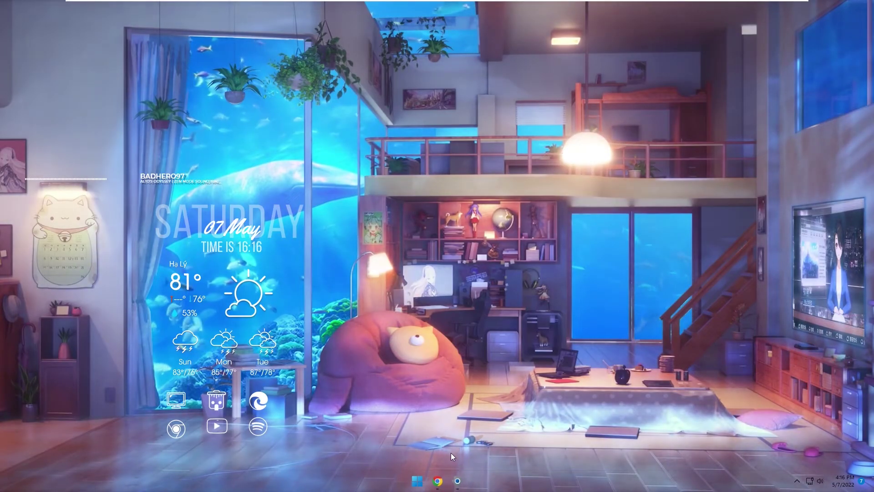
pyautogui.rightClick(456, 481)
pyautogui.click(432, 455)
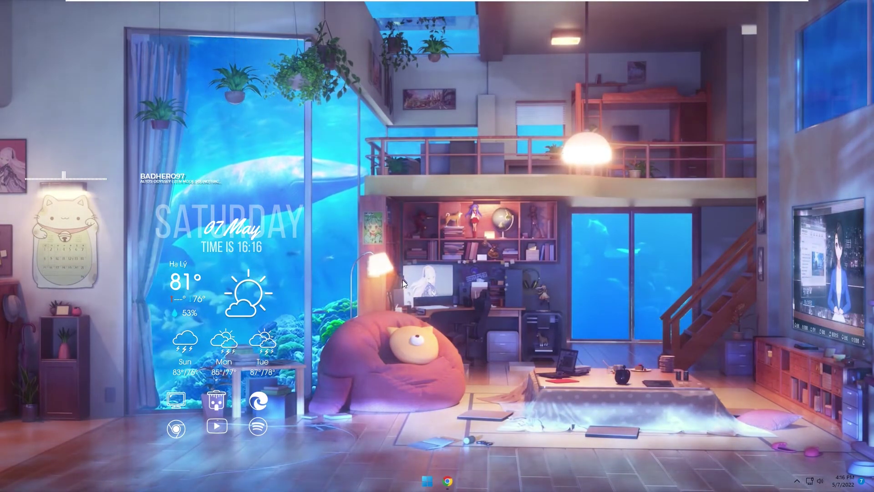